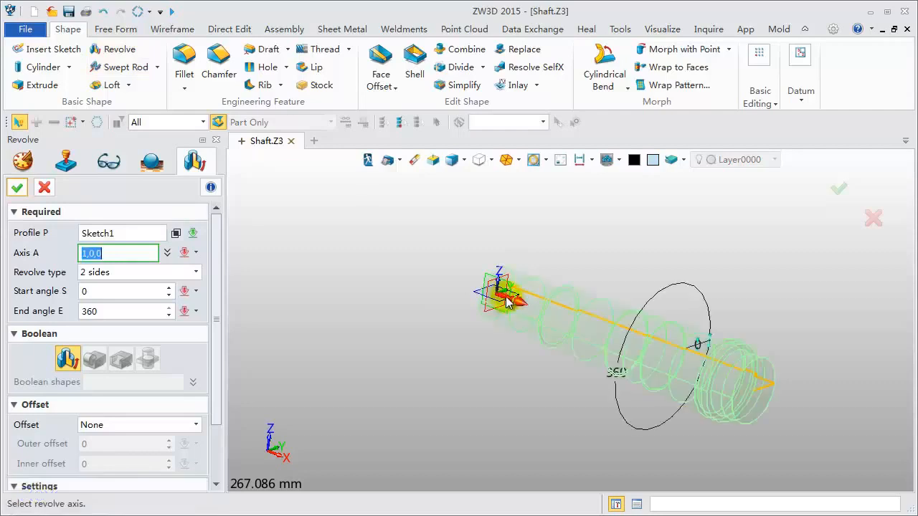
Revolve Sketch1 a full 360 degrees about the X axis to form the solid shaft base
{"action": "left_click", "coordinate": [508, 300]}
{"action": "middle_click", "coordinate": [507, 300]}
{"action": "middle_click", "coordinate": [508, 300]}
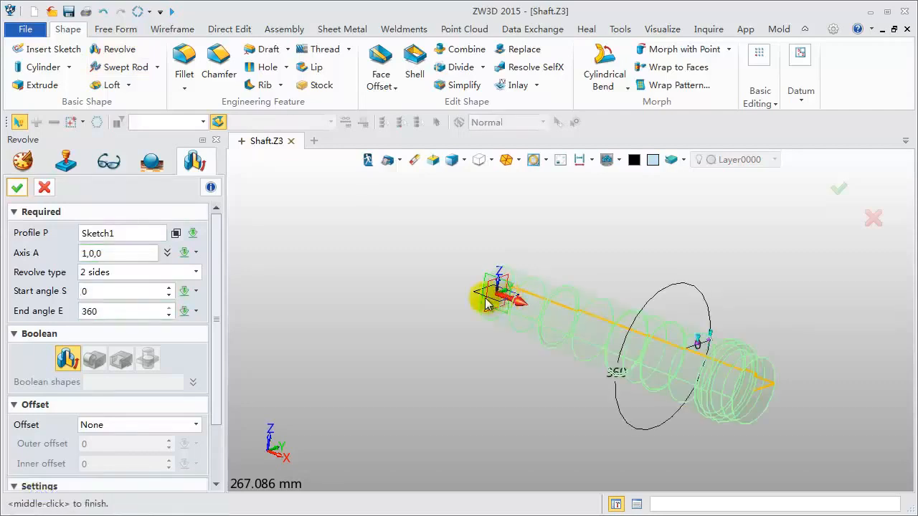
{"action": "left_click", "coordinate": [18, 188]}
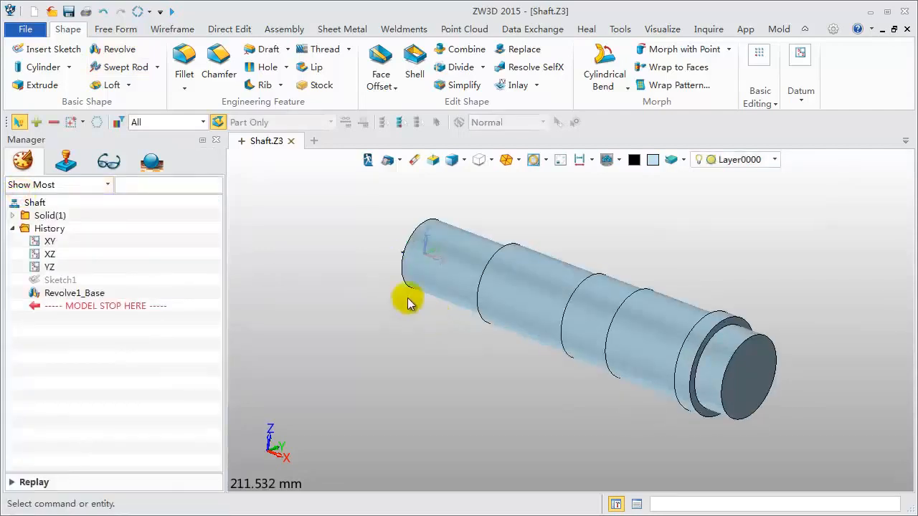
Chamfer the outer circular edges at both ends of the shaft with a setback of 3 mm
{"action": "left_click", "coordinate": [218, 63]}
{"action": "left_click", "coordinate": [409, 240]}
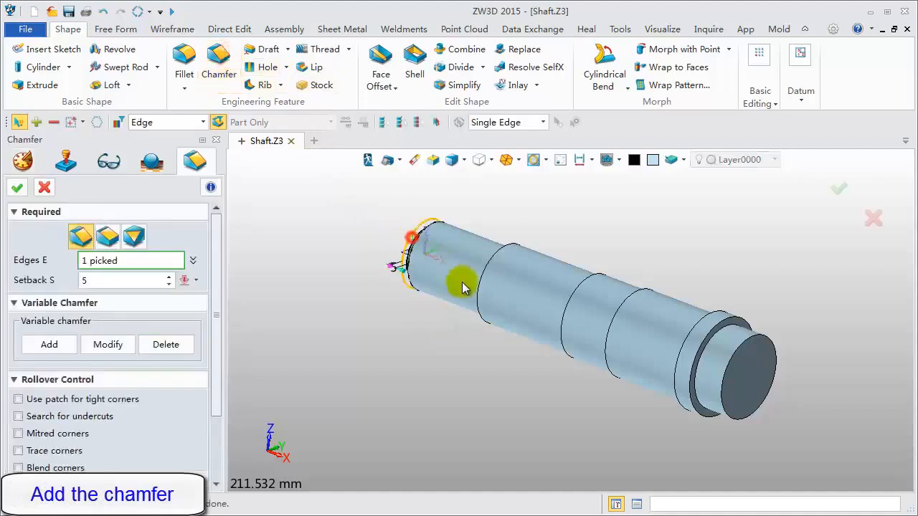
{"action": "left_click", "coordinate": [728, 378]}
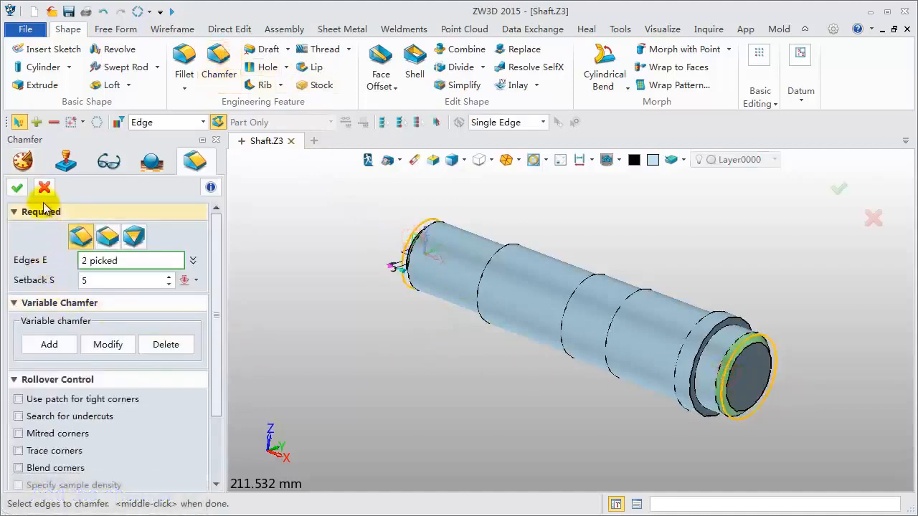
{"action": "left_click", "coordinate": [101, 280]}
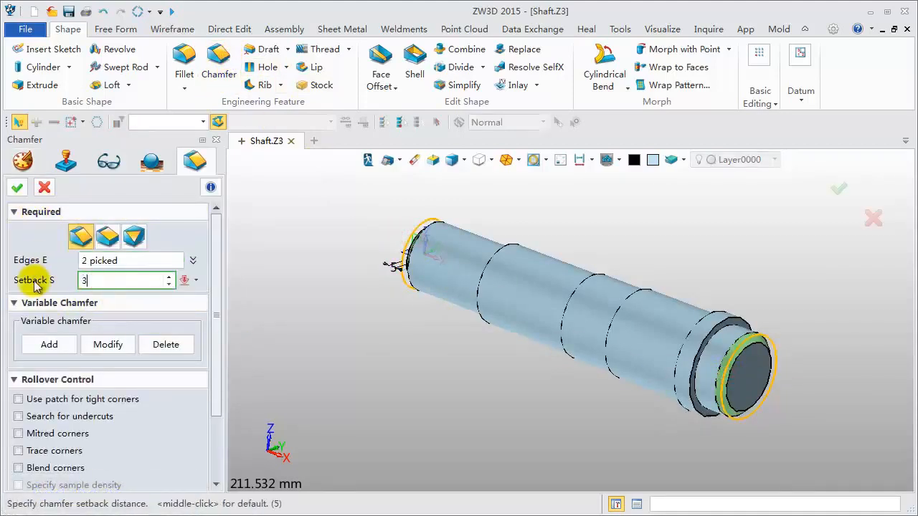
{"action": "left_click", "coordinate": [17, 187]}
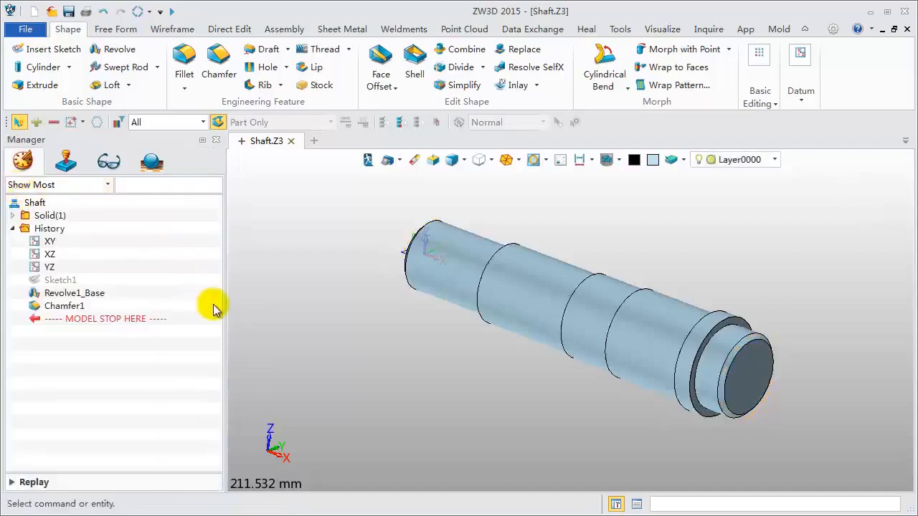
Insert a new sketch on the XY datum plane, with the view oriented to it
{"action": "middle_click_drag", "start_coordinate": [215, 333], "coordinate": [272, 180]}
{"action": "right_click", "coordinate": [271, 179]}
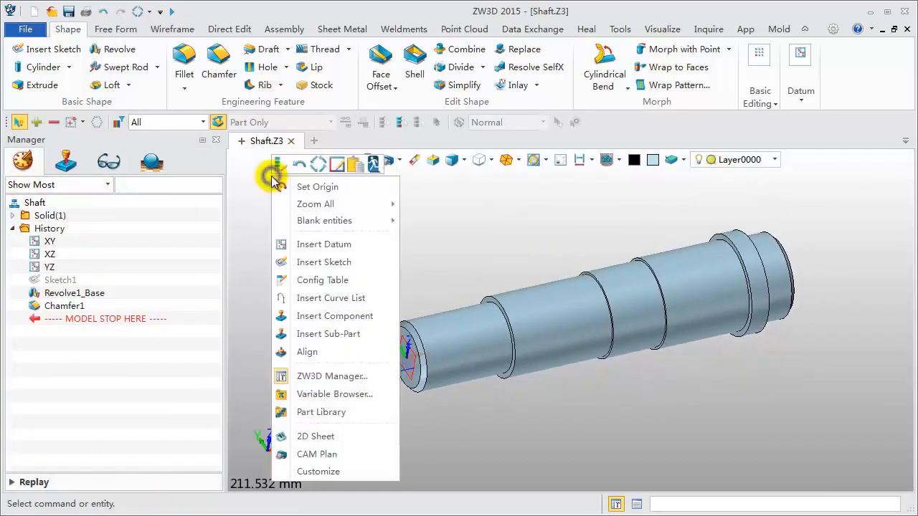
{"action": "left_click", "coordinate": [308, 262]}
{"action": "middle_click", "coordinate": [396, 372]}
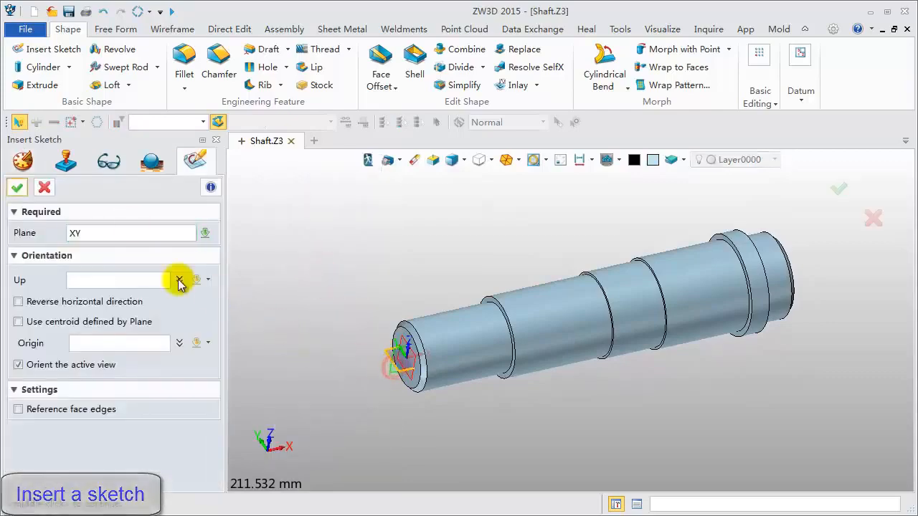
{"action": "left_click", "coordinate": [18, 188]}
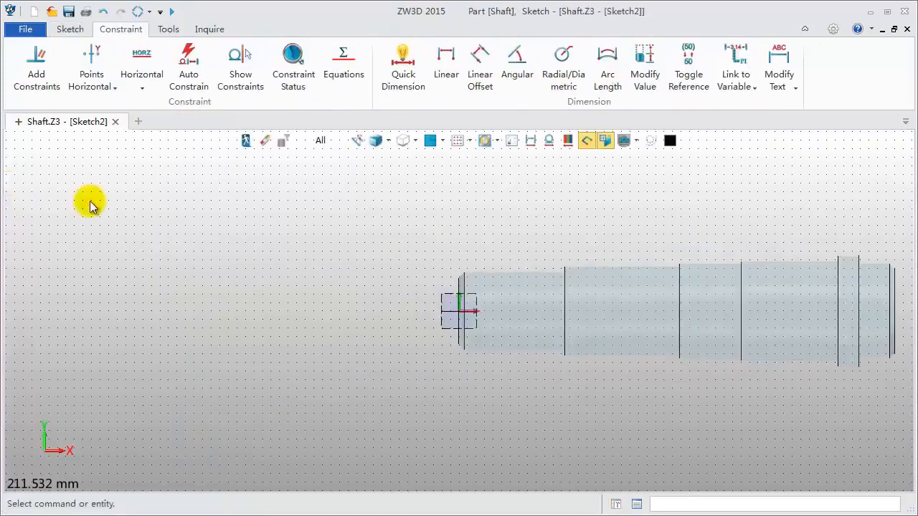
Create construction reference lines from the left end's chamfer edge and the left edge of the shaft's collar
{"action": "mouse_move", "coordinate": [703, 227]}
{"action": "middle_mouse_down"}
{"action": "mouse_move", "coordinate": [551, 256]}
{"action": "mouse_move", "coordinate": [502, 254]}
{"action": "middle_mouse_up"}
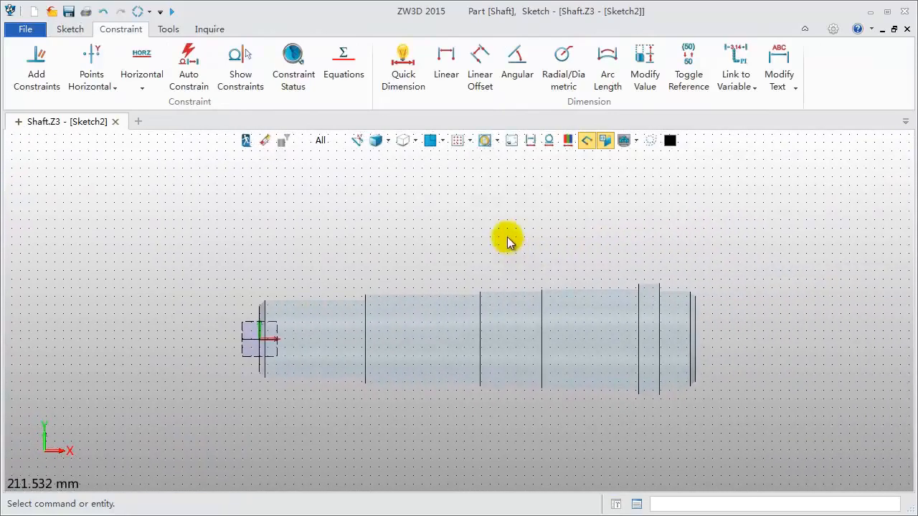
{"action": "left_click", "coordinate": [71, 28]}
{"action": "left_click", "coordinate": [635, 52]}
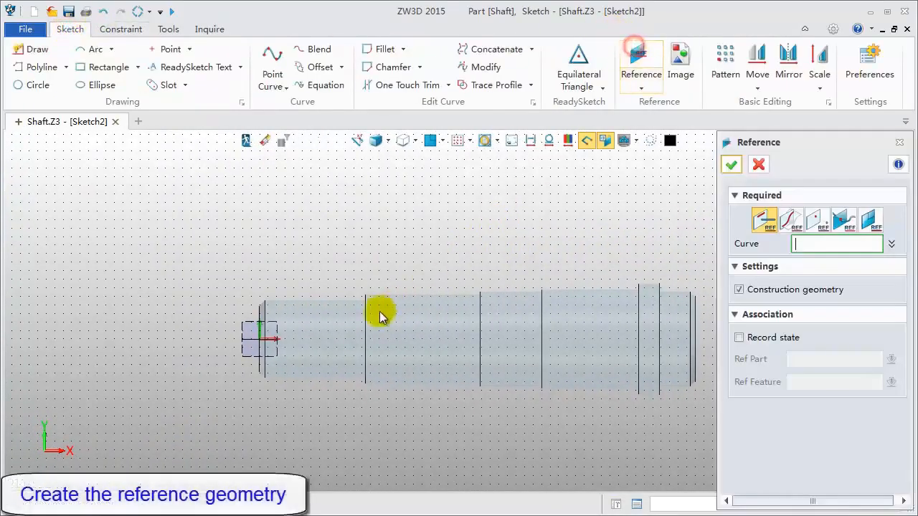
{"action": "left_click", "coordinate": [266, 343]}
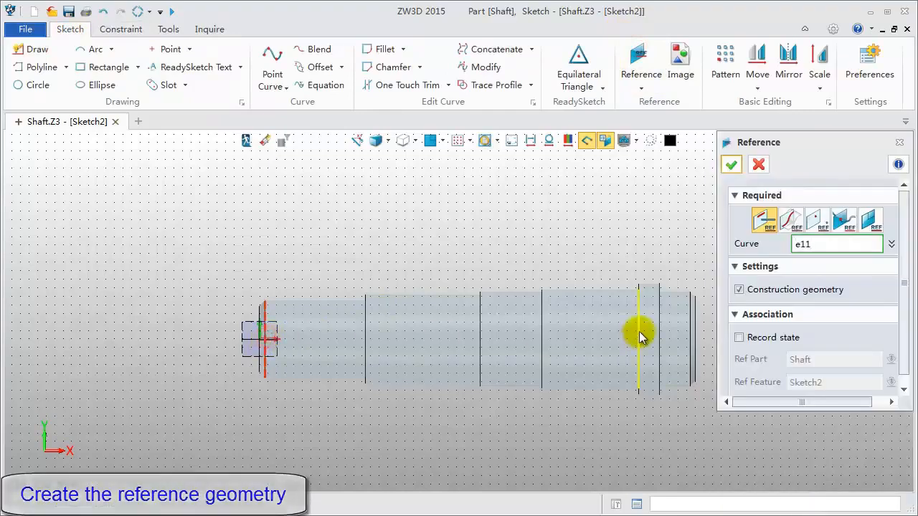
{"action": "left_click", "coordinate": [639, 334]}
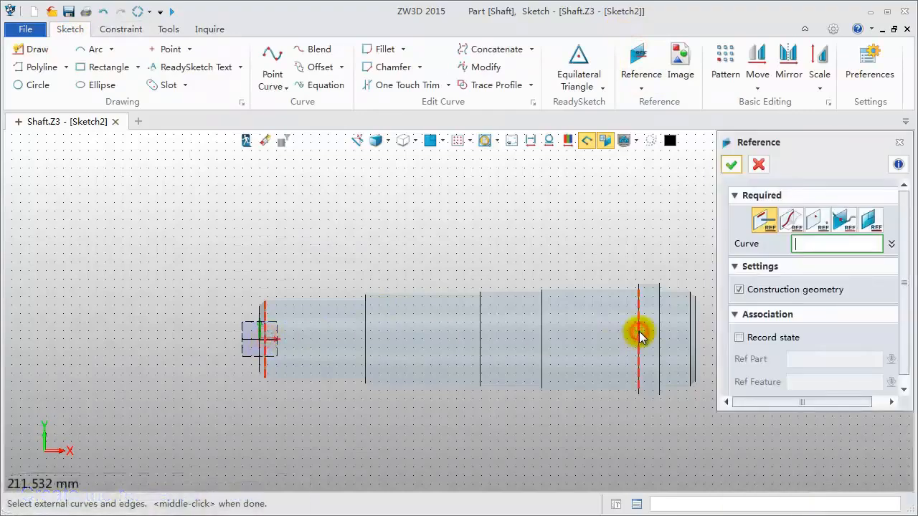
Sketch a horizontal slot on the shaft's left section with centers at 15,0 and 50,0 and a radius of 7 mm
{"action": "left_click", "coordinate": [166, 87]}
{"action": "left_click", "coordinate": [287, 339]}
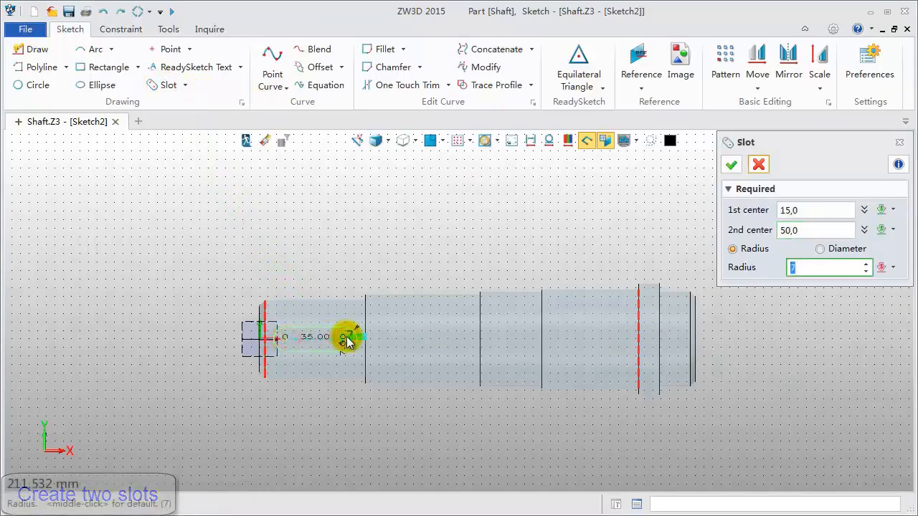
{"action": "key", "text": "Return"}
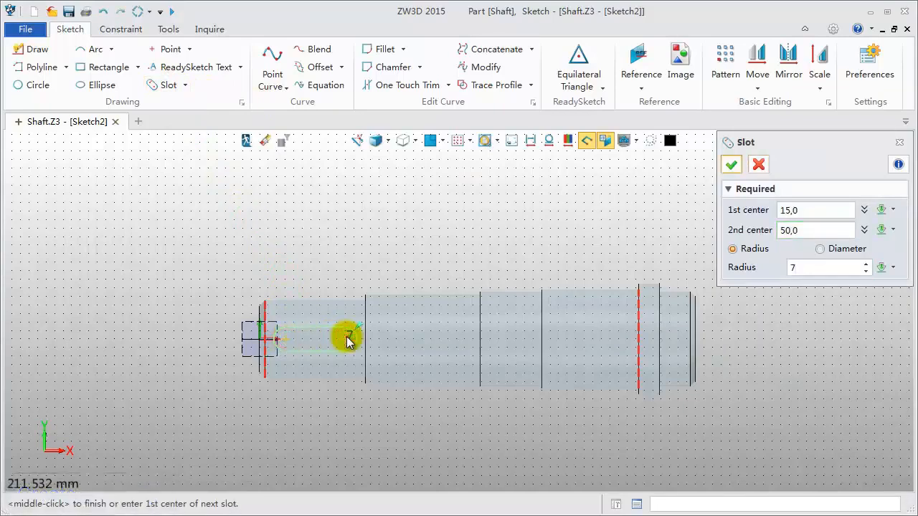
{"action": "middle_click", "coordinate": [347, 341]}
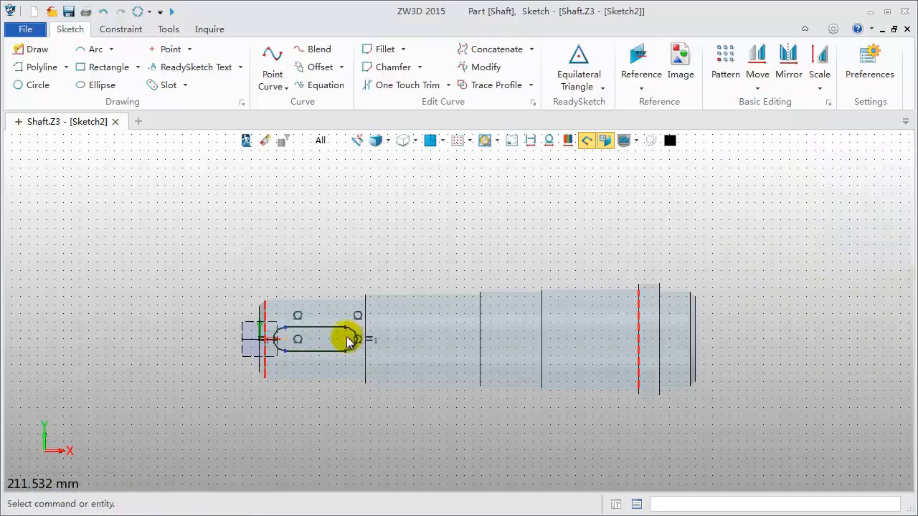
Sketch a second horizontal slot just before the collar with centers at 180,0 and 210,0 and a radius of 7 mm
{"action": "middle_click", "coordinate": [573, 249]}
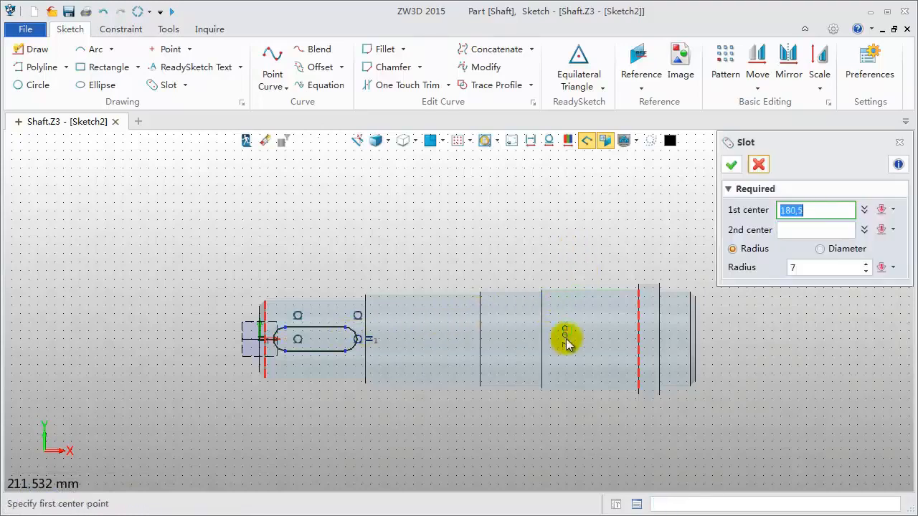
{"action": "left_click", "coordinate": [565, 340]}
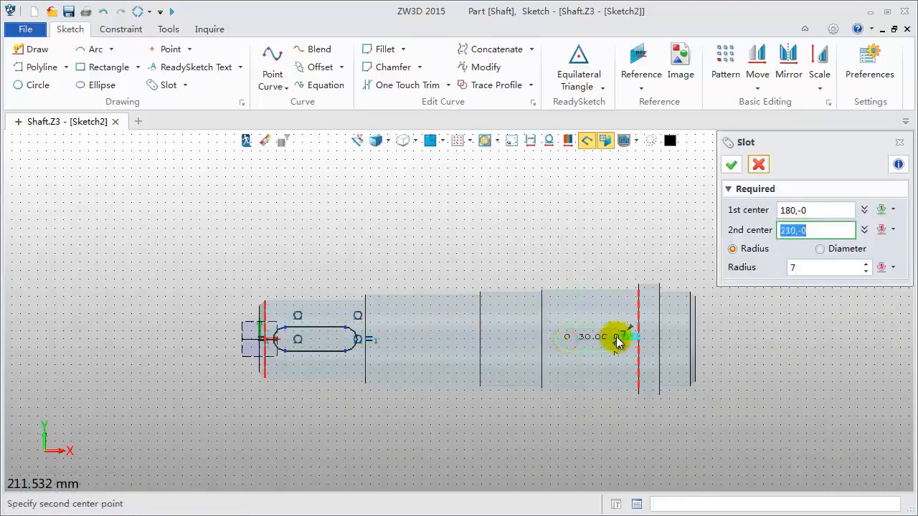
{"action": "left_click", "coordinate": [616, 337]}
{"action": "middle_click", "coordinate": [616, 337]}
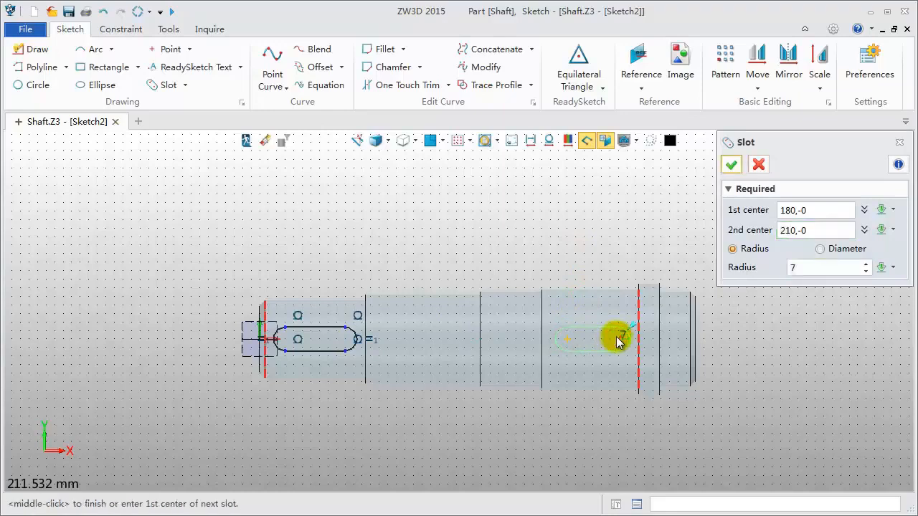
{"action": "middle_click", "coordinate": [616, 342]}
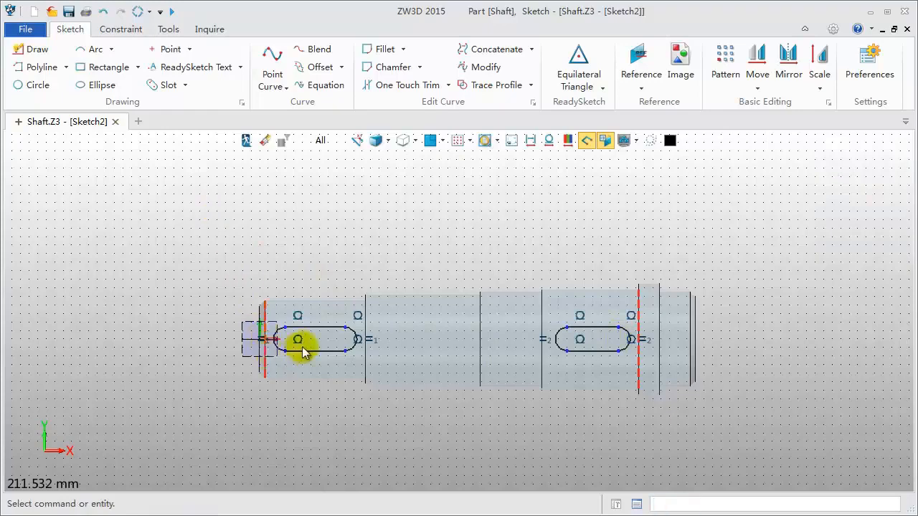
Dimension the left slot's center-to-center distance above the slot and set it to 42 mm
{"action": "scroll", "coordinate": [311, 360], "scroll_direction": "up", "scroll_amount": 2}
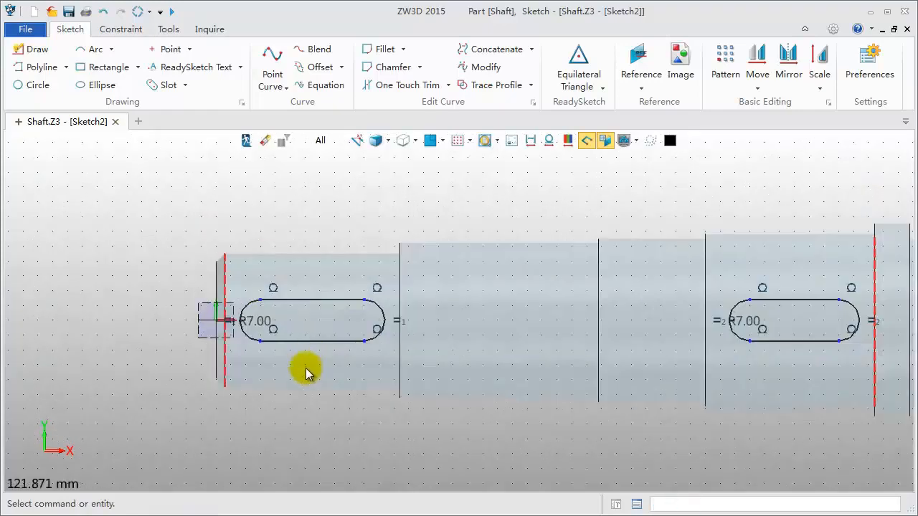
{"action": "left_click", "coordinate": [121, 30]}
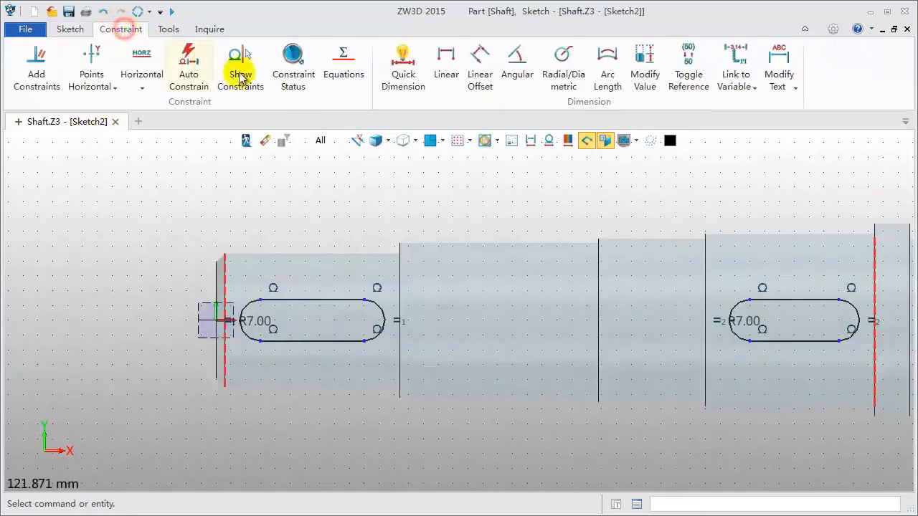
{"action": "left_click", "coordinate": [402, 72]}
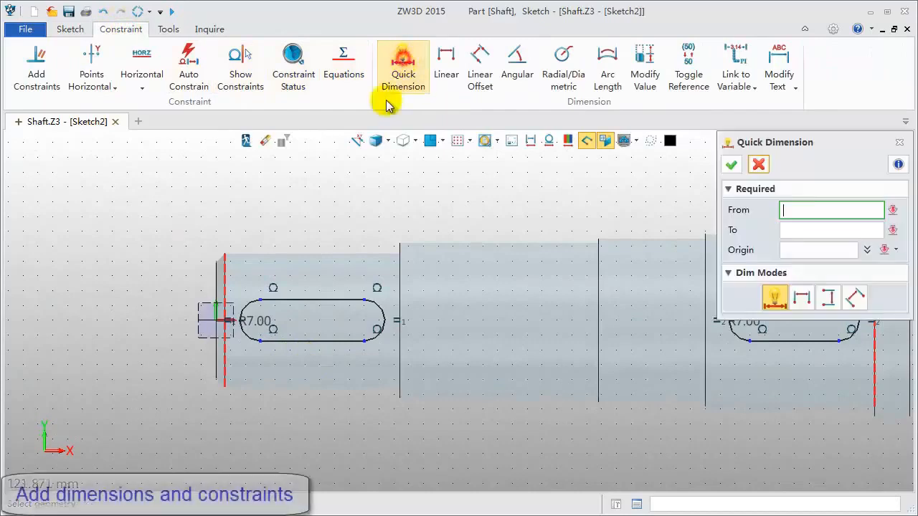
{"action": "left_click", "coordinate": [260, 320]}
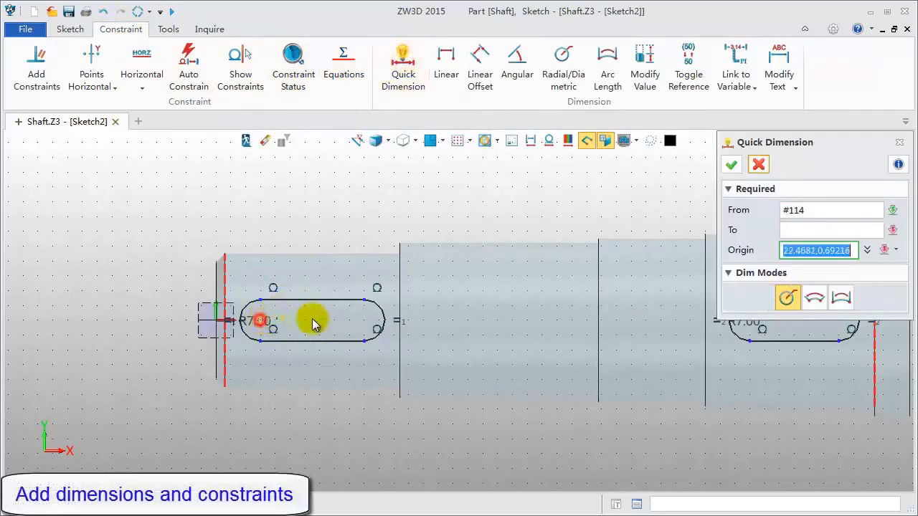
{"action": "left_click", "coordinate": [364, 321]}
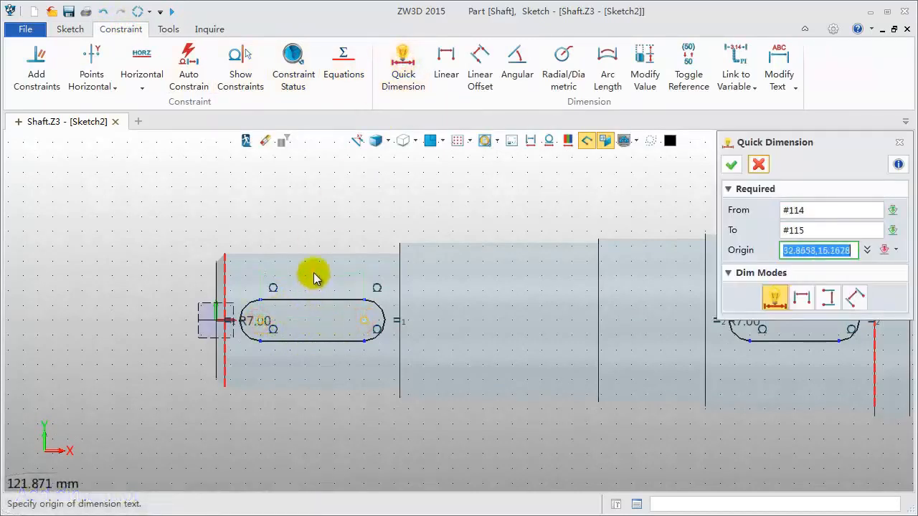
{"action": "left_click", "coordinate": [313, 276]}
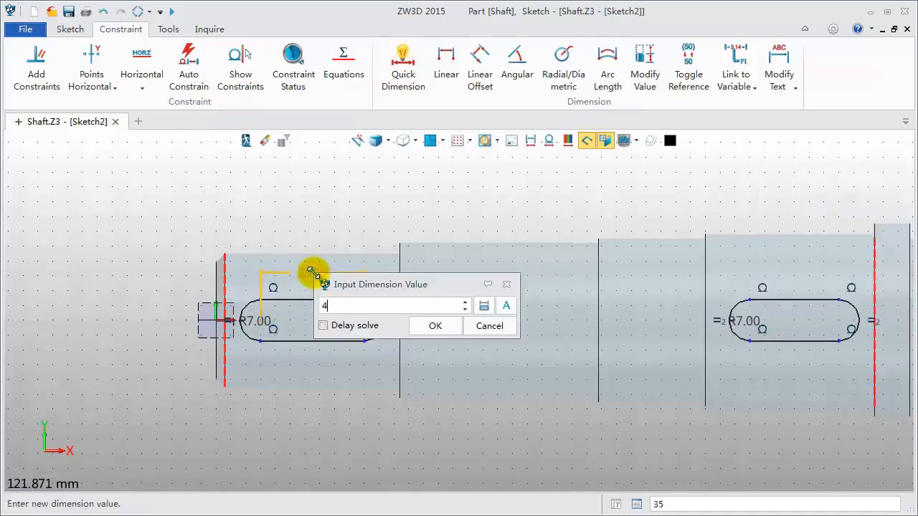
{"action": "key", "text": "Return"}
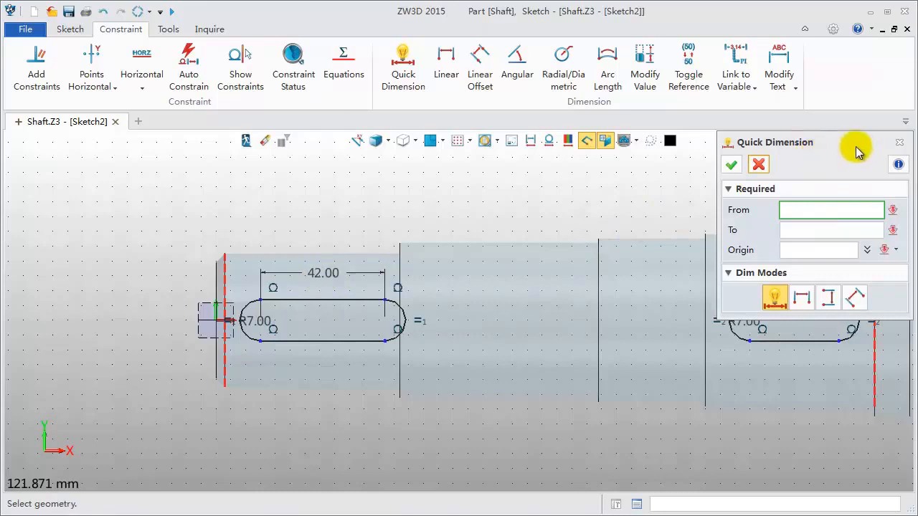
Dimension the right slot's center-to-center distance above the slot and set it to 36 mm
{"action": "left_click_drag", "start_coordinate": [853, 149], "coordinate": [589, 165]}
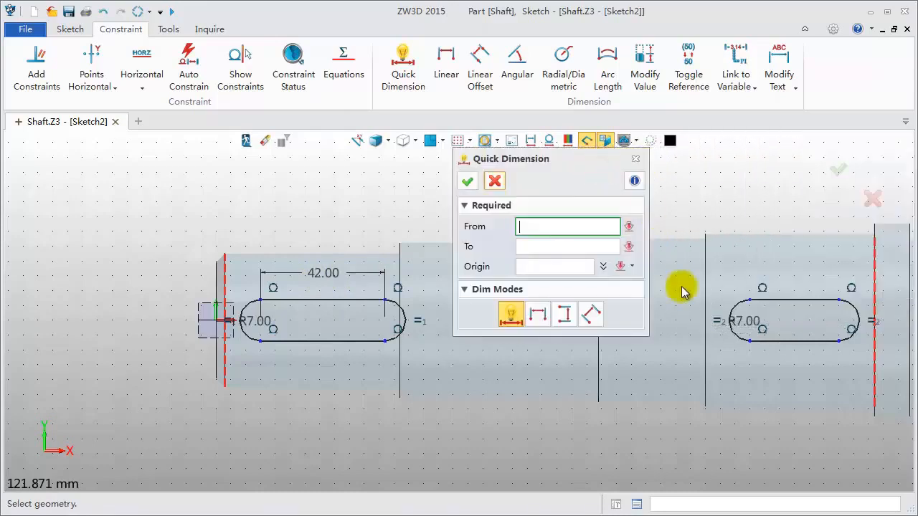
{"action": "left_click", "coordinate": [748, 325]}
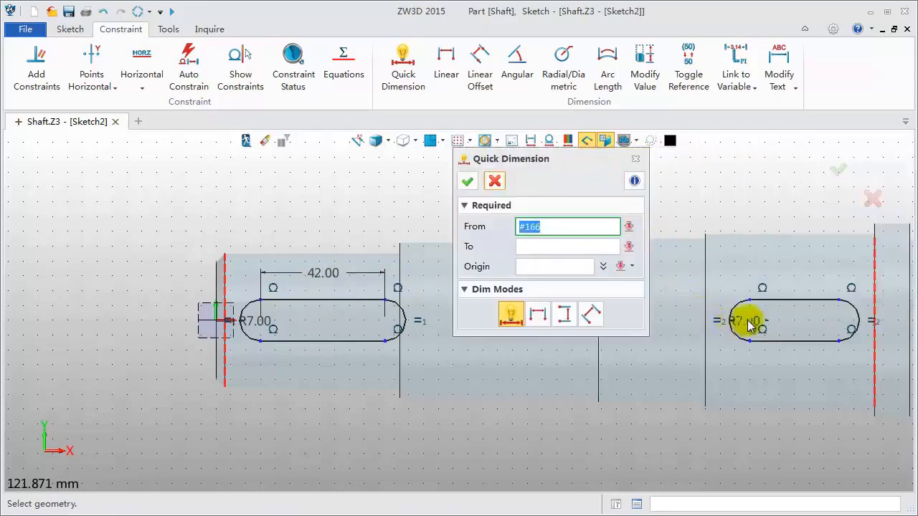
{"action": "left_click", "coordinate": [837, 321]}
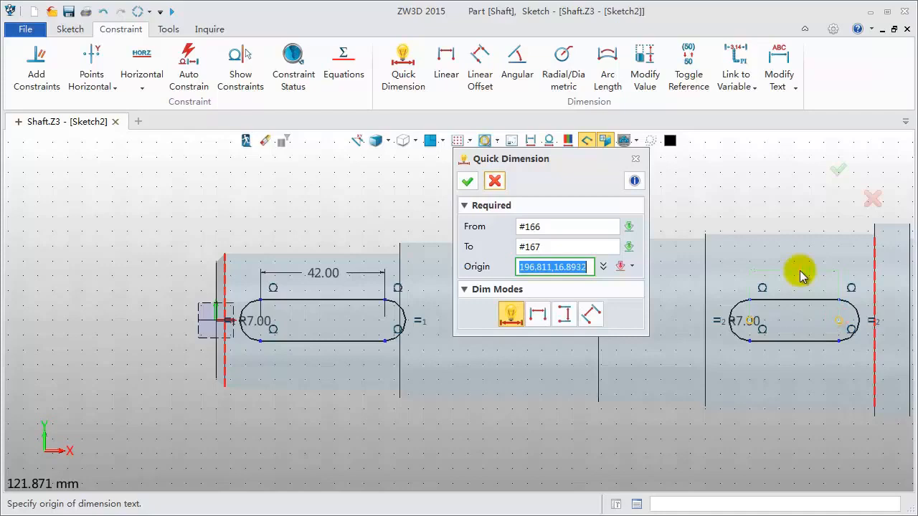
{"action": "left_click", "coordinate": [801, 276]}
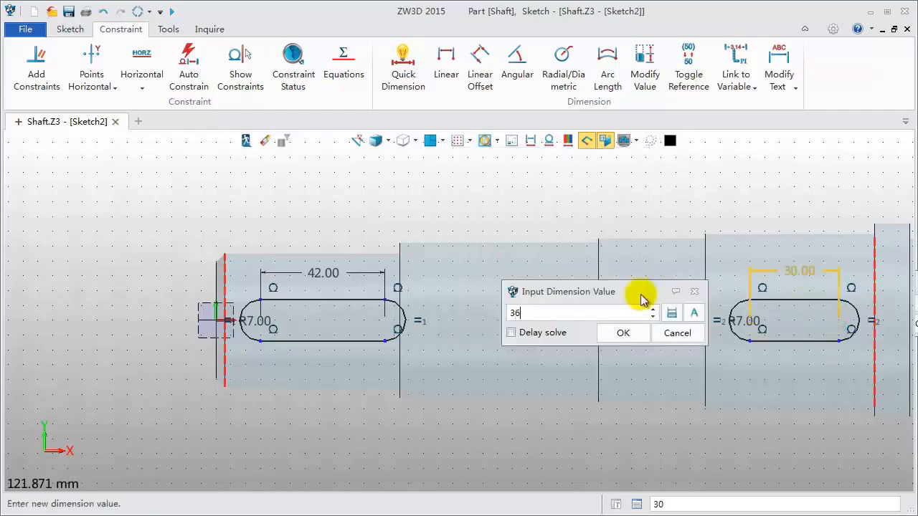
{"action": "left_click", "coordinate": [623, 335]}
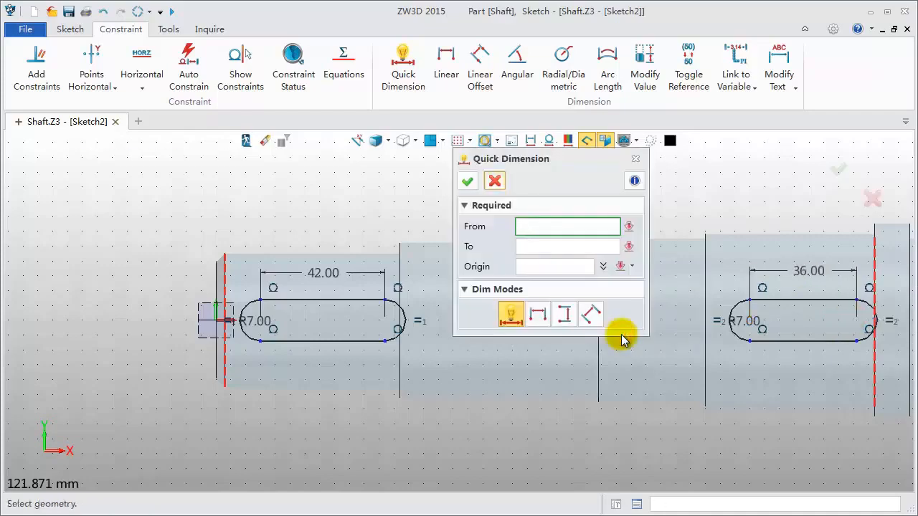
Dimension the distance from the right slot's right arc endpoint to the collar's reference line below the slot and set it to 12 mm
{"action": "left_click", "coordinate": [860, 344]}
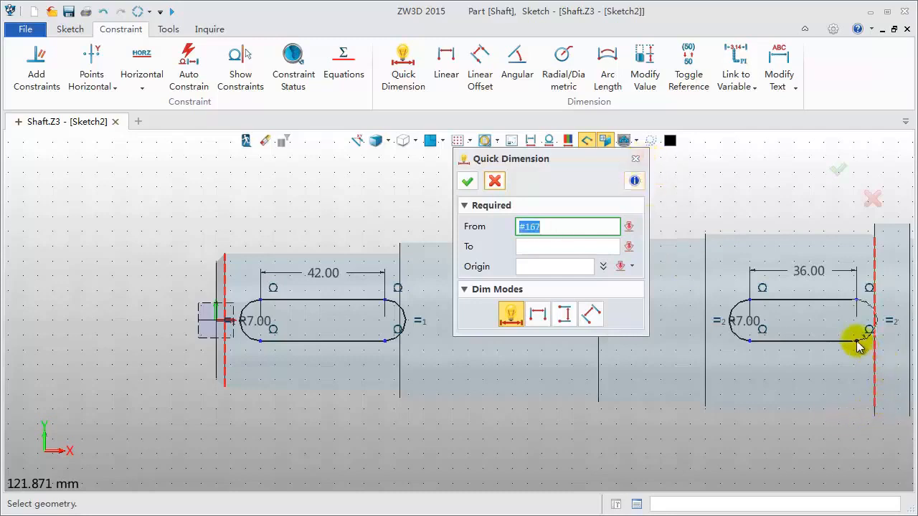
{"action": "left_click", "coordinate": [869, 346]}
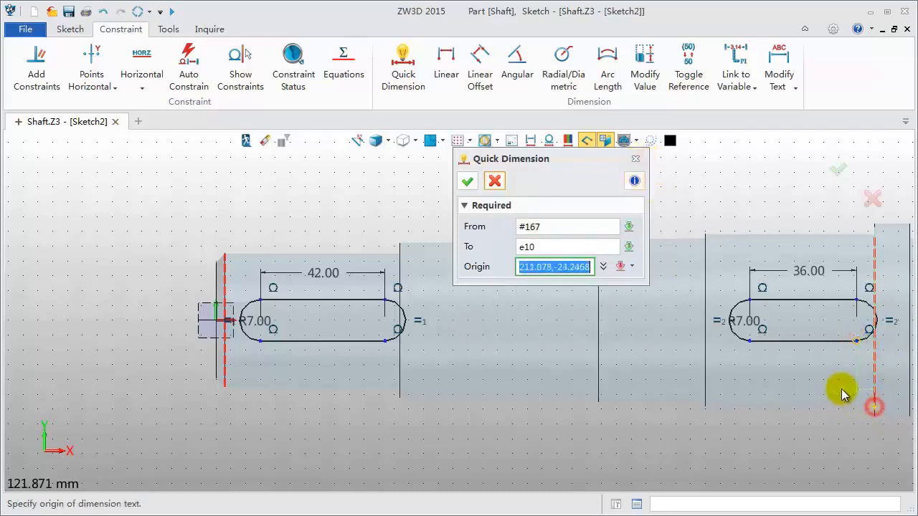
{"action": "left_click", "coordinate": [842, 393]}
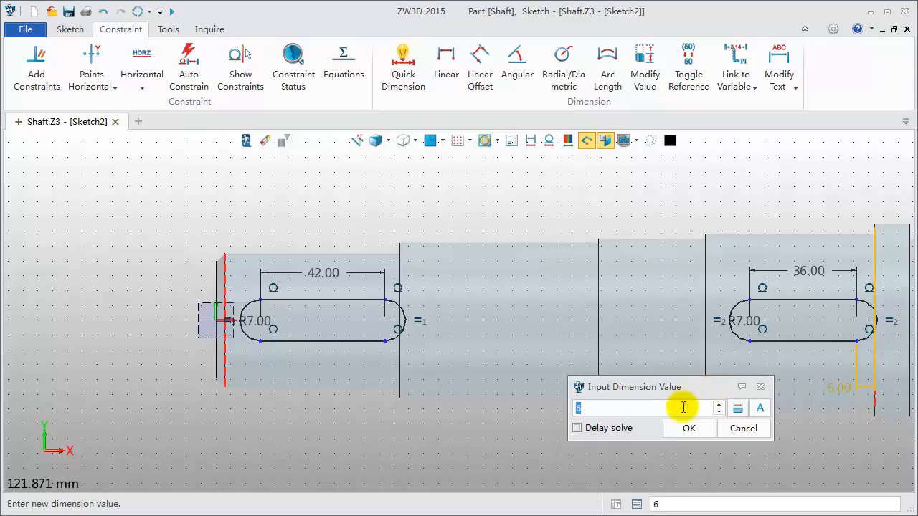
{"action": "type", "text": "12"}
{"action": "left_click", "coordinate": [689, 428]}
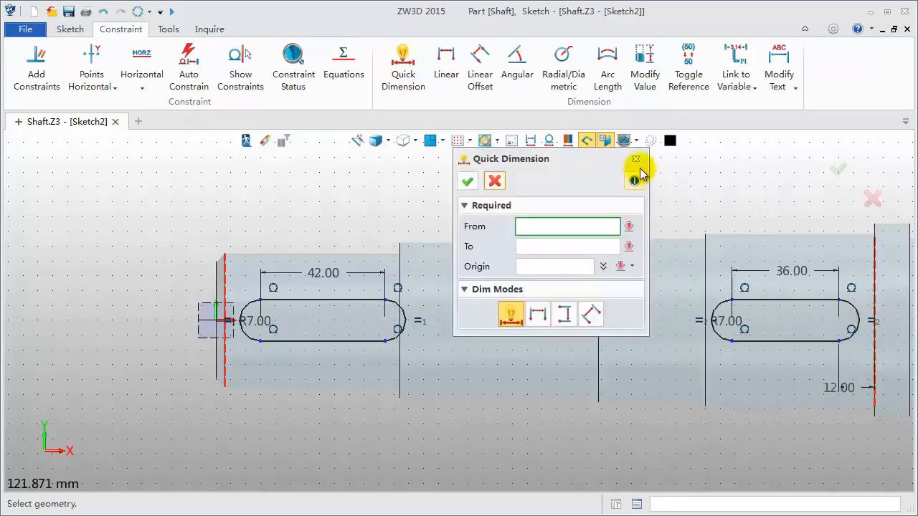
{"action": "left_click", "coordinate": [635, 158]}
Add a tangent constraint between the left slot's outer end arc and the reference line at the shaft's left chamfer
{"action": "mouse_move", "coordinate": [666, 204]}
{"action": "middle_mouse_down"}
{"action": "mouse_move", "coordinate": [635, 194]}
{"action": "mouse_move", "coordinate": [515, 198]}
{"action": "middle_mouse_up"}
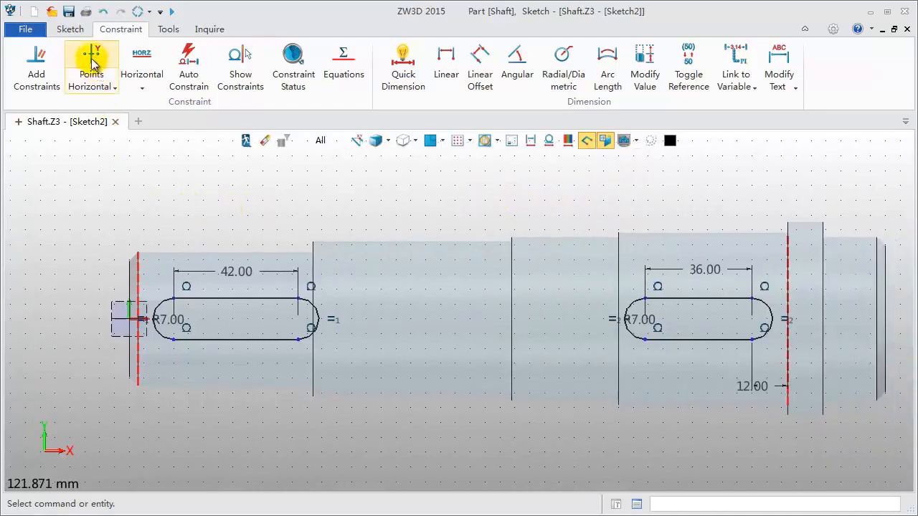
{"action": "left_click", "coordinate": [35, 77]}
{"action": "left_click", "coordinate": [163, 340]}
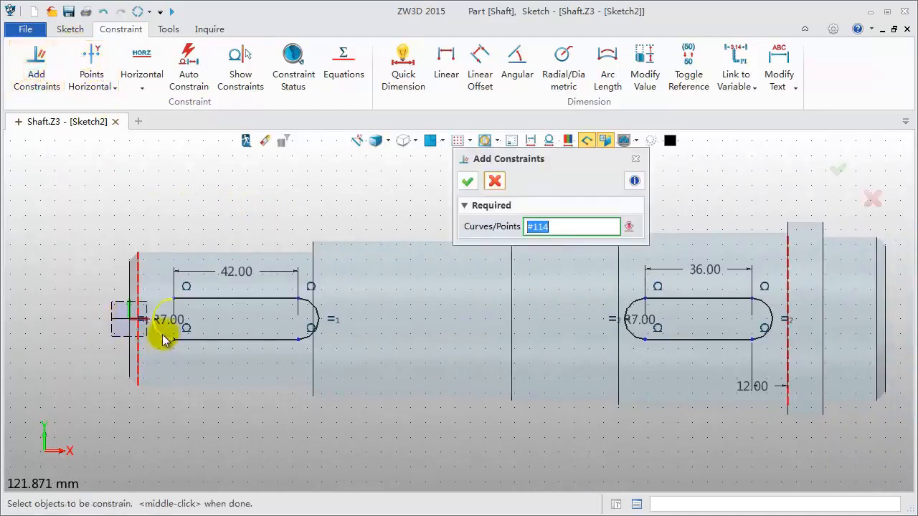
{"action": "left_click", "coordinate": [138, 341]}
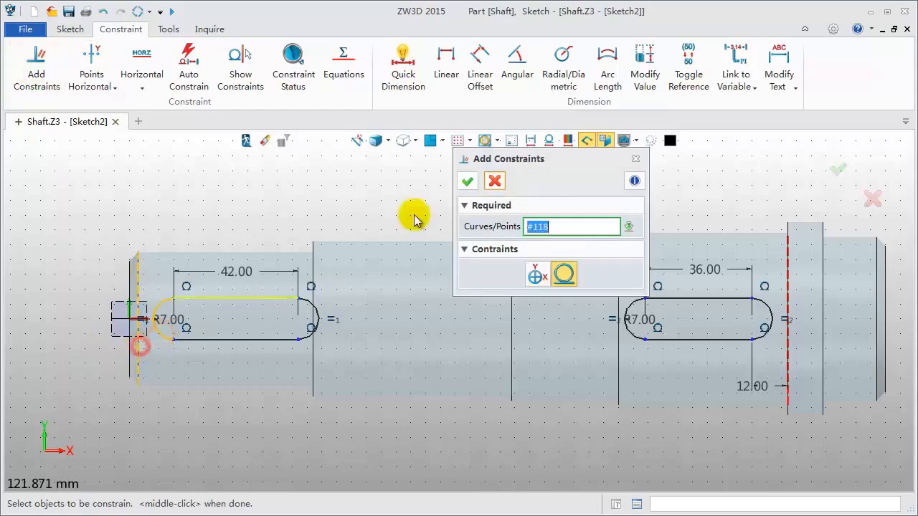
{"action": "left_click", "coordinate": [466, 182]}
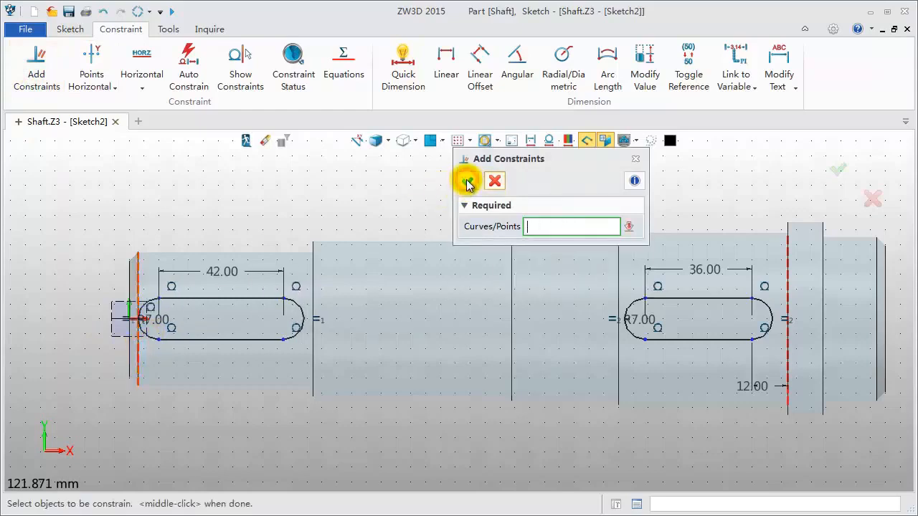
{"action": "left_click", "coordinate": [636, 159]}
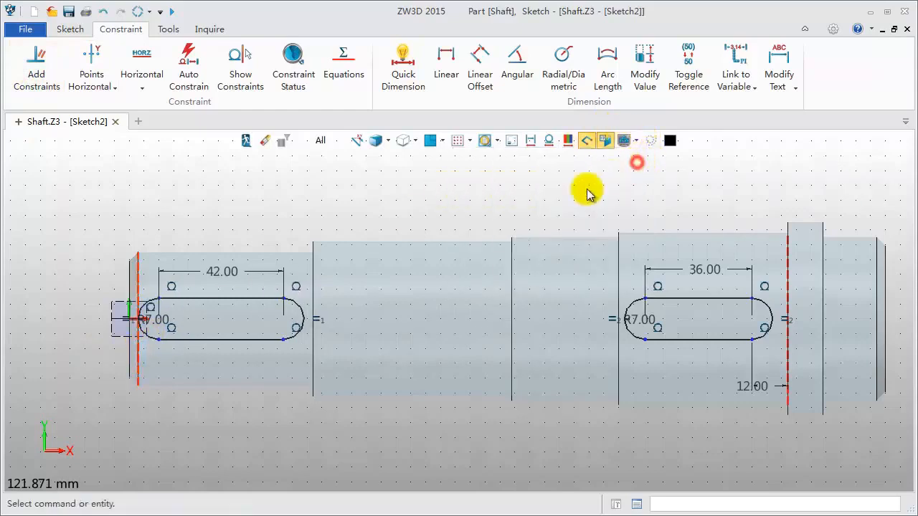
Hide the sketch's dimensions and constraints, and exit the sketch
{"action": "left_click", "coordinate": [532, 143]}
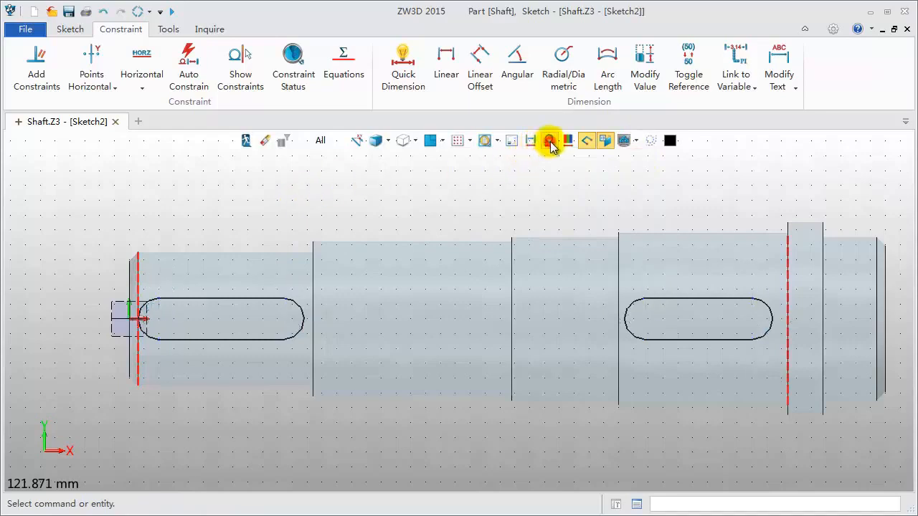
{"action": "left_click", "coordinate": [245, 140]}
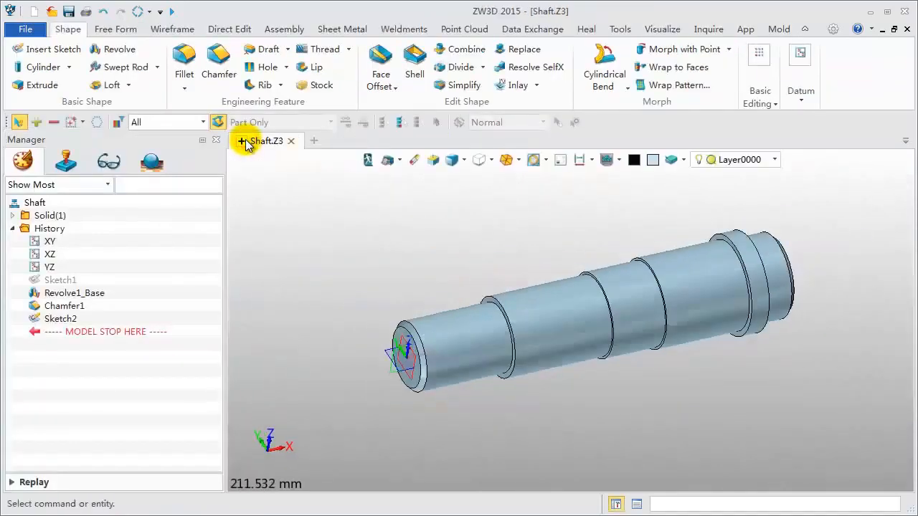
Cut the left keyway by extruding a curve list of the left slot's outline from 17 to 28 mm with the remove Boolean
{"action": "left_click", "coordinate": [39, 87]}
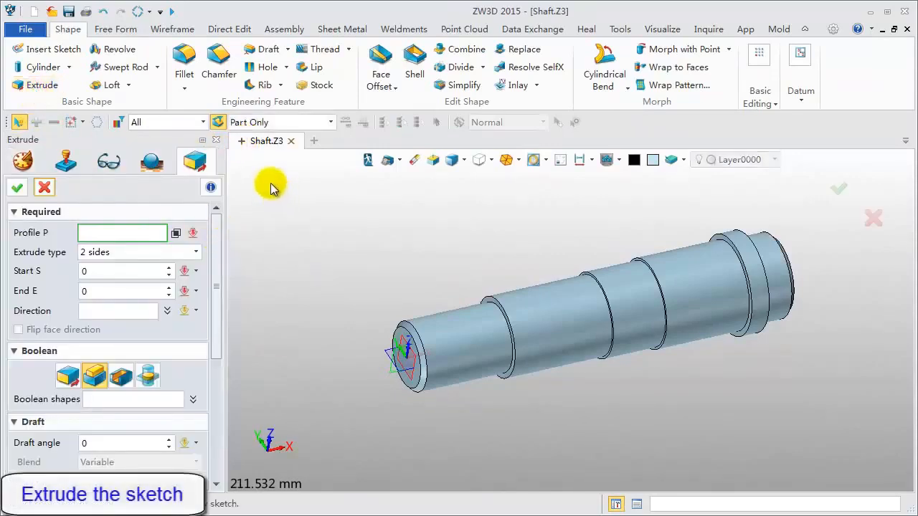
{"action": "right_click", "coordinate": [272, 186]}
{"action": "left_click", "coordinate": [317, 218]}
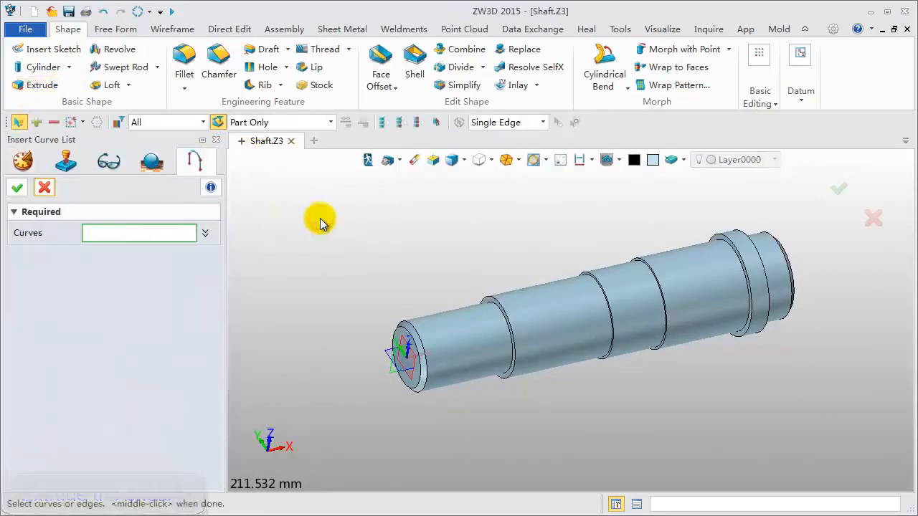
{"action": "left_click", "coordinate": [432, 350]}
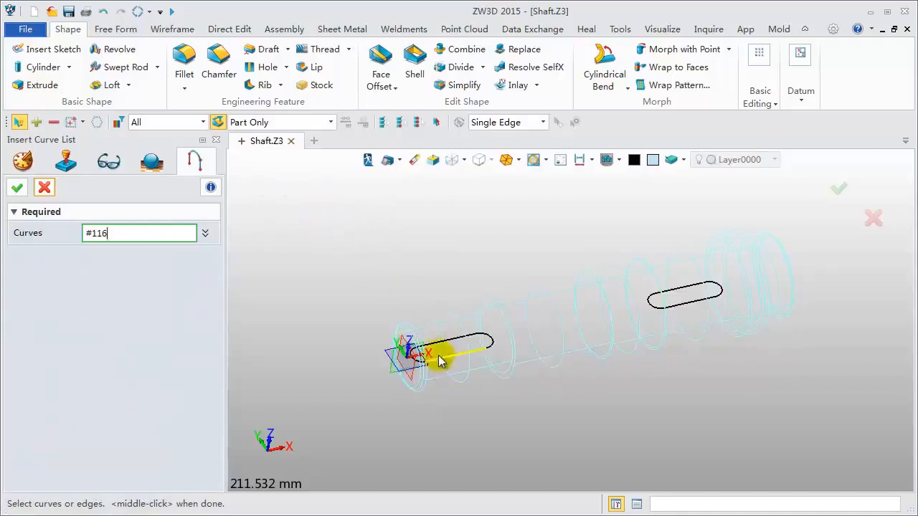
{"action": "left_click", "coordinate": [18, 188]}
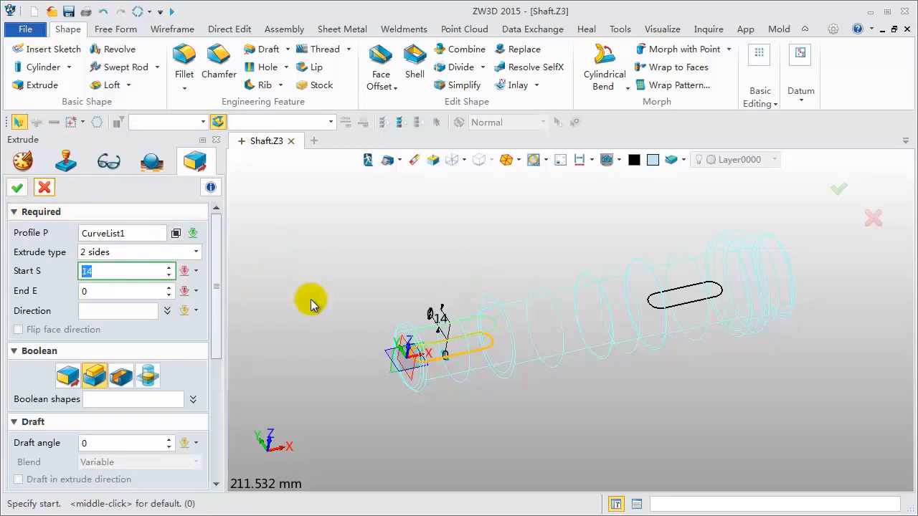
{"action": "key", "text": "Return"}
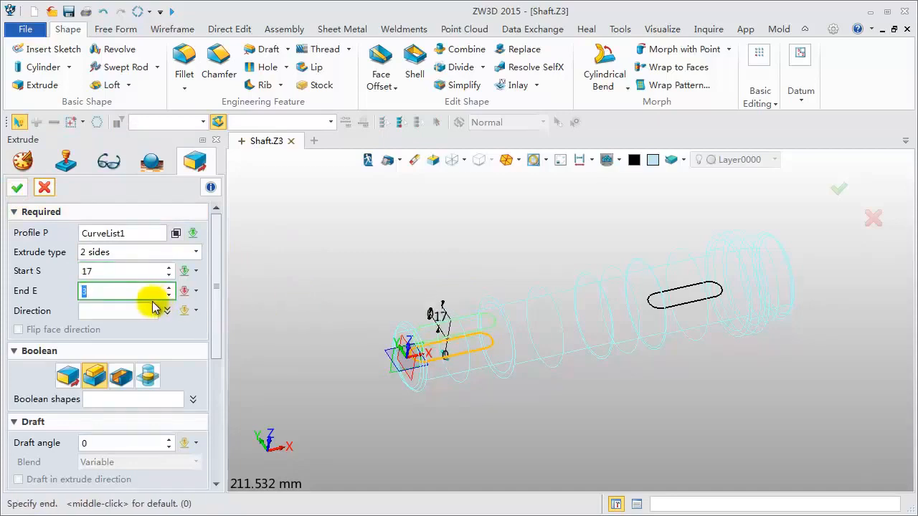
{"action": "left_click", "coordinate": [359, 295]}
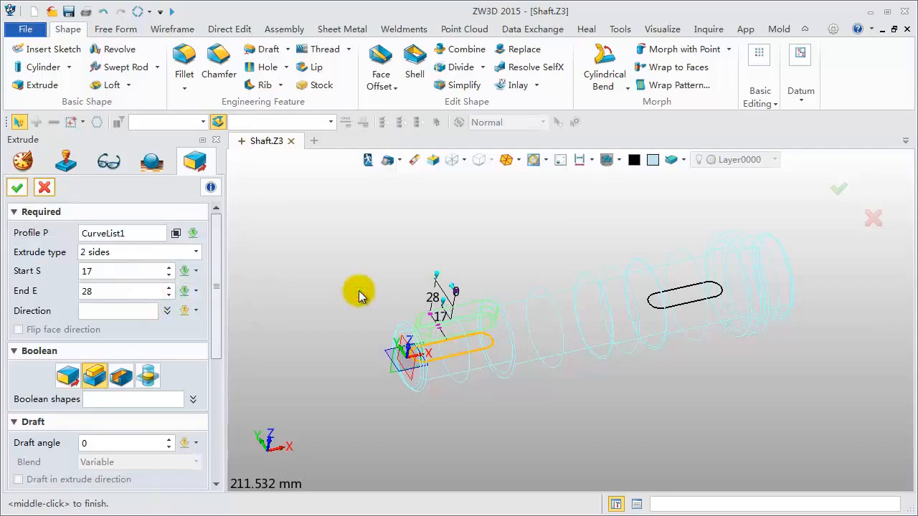
{"action": "left_click", "coordinate": [114, 380]}
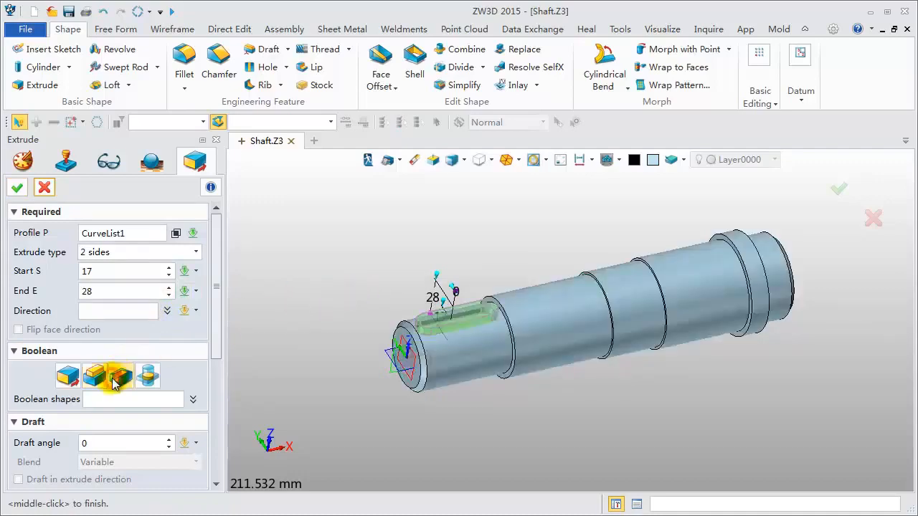
{"action": "left_click", "coordinate": [19, 188]}
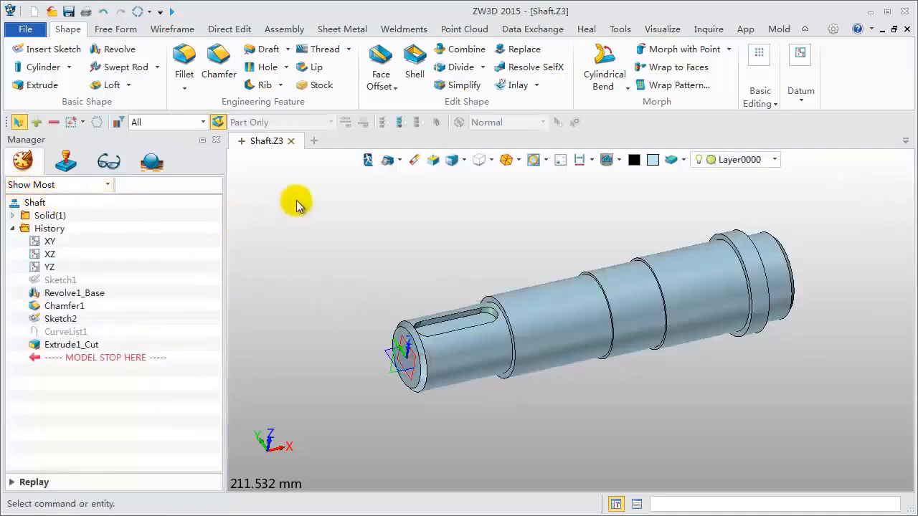
Cut the second keyway by extruding a curve list of the right slot's outline from 22 to 39 mm, removing material
{"action": "left_click", "coordinate": [32, 84]}
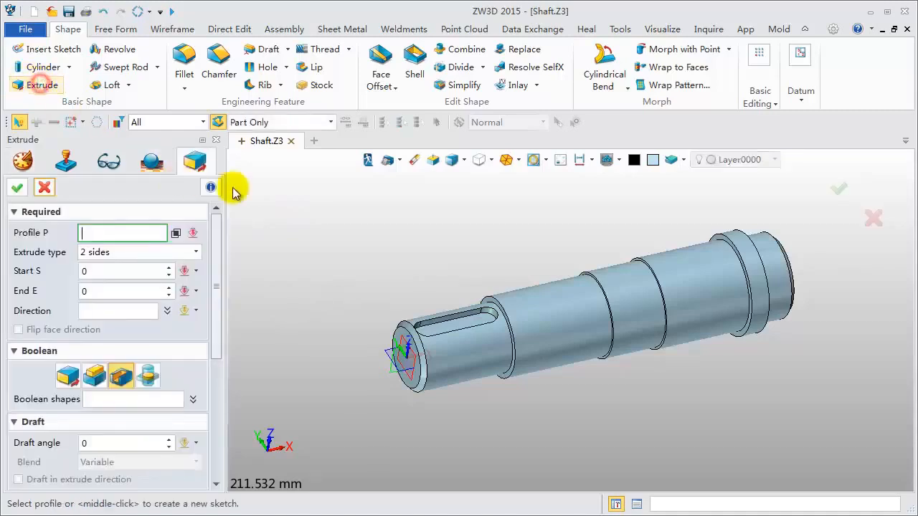
{"action": "right_click", "coordinate": [326, 208]}
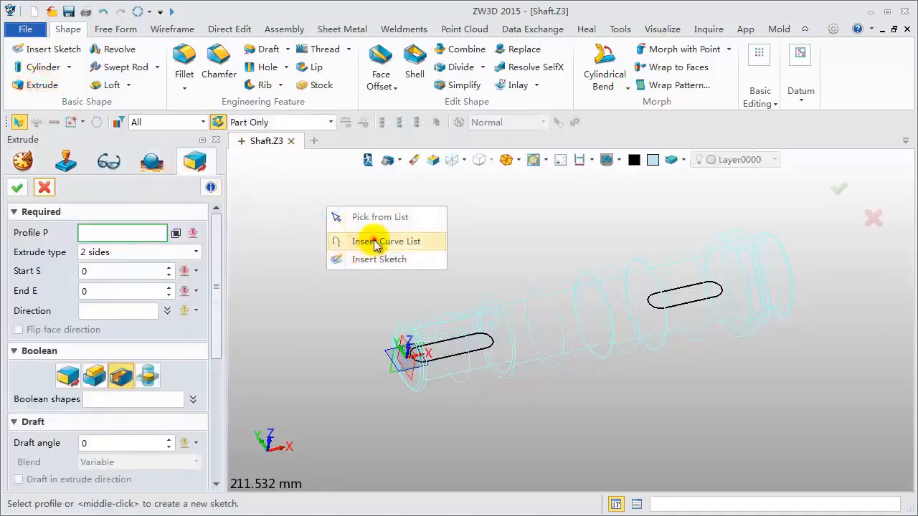
{"action": "left_click", "coordinate": [373, 240]}
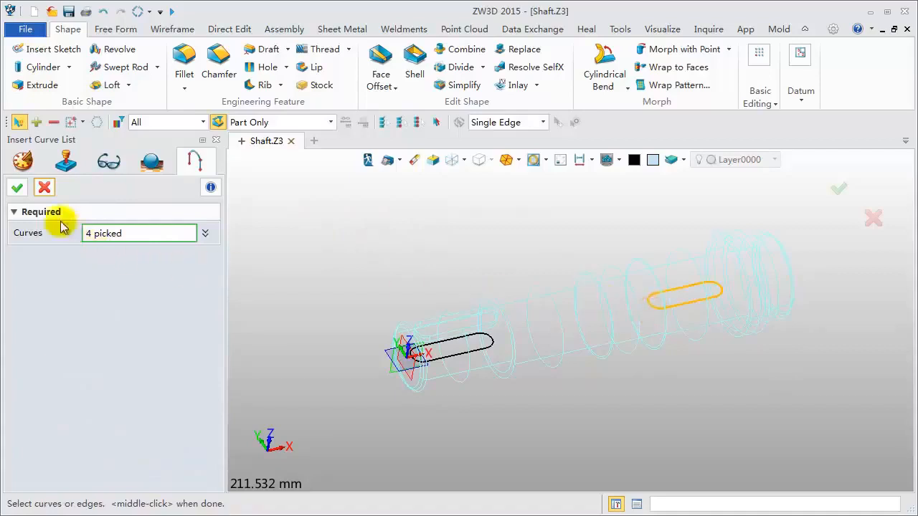
{"action": "left_click", "coordinate": [17, 188]}
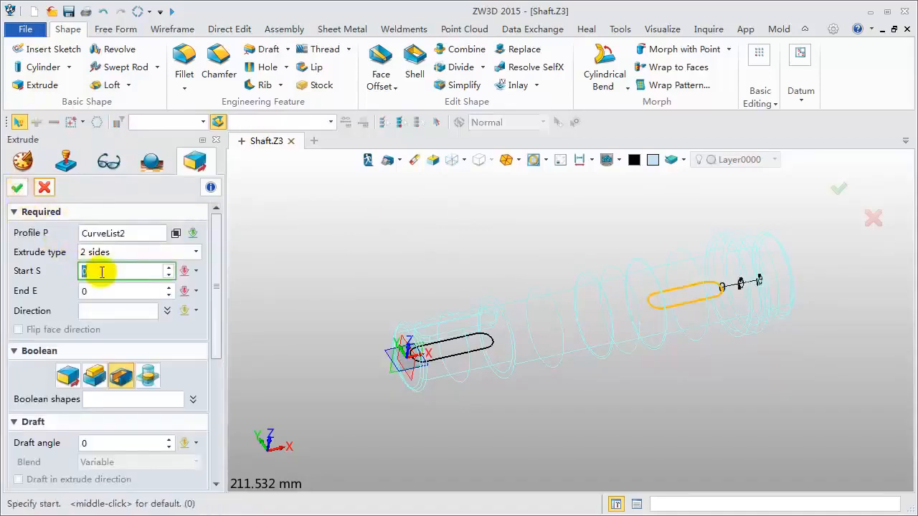
{"action": "type", "text": "22"}
{"action": "left_click", "coordinate": [94, 292]}
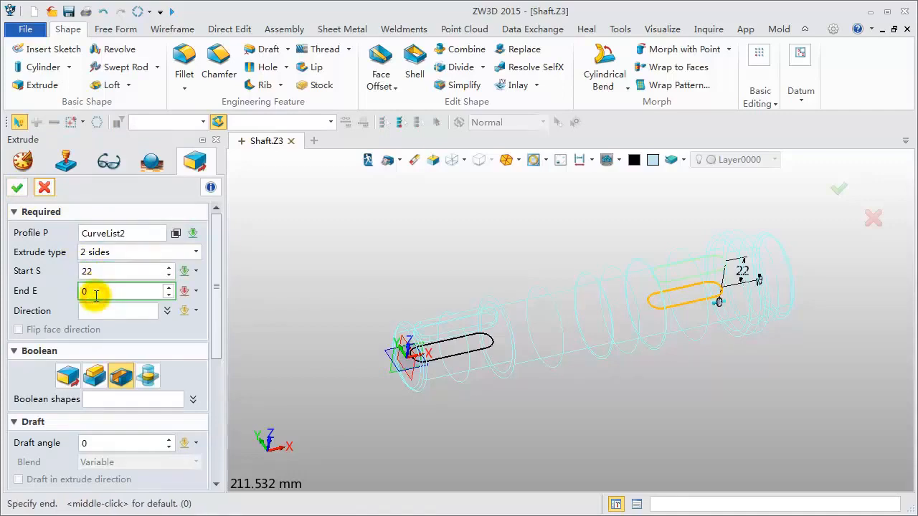
{"action": "type", "text": "-6"}
{"action": "key", "text": "Return"}
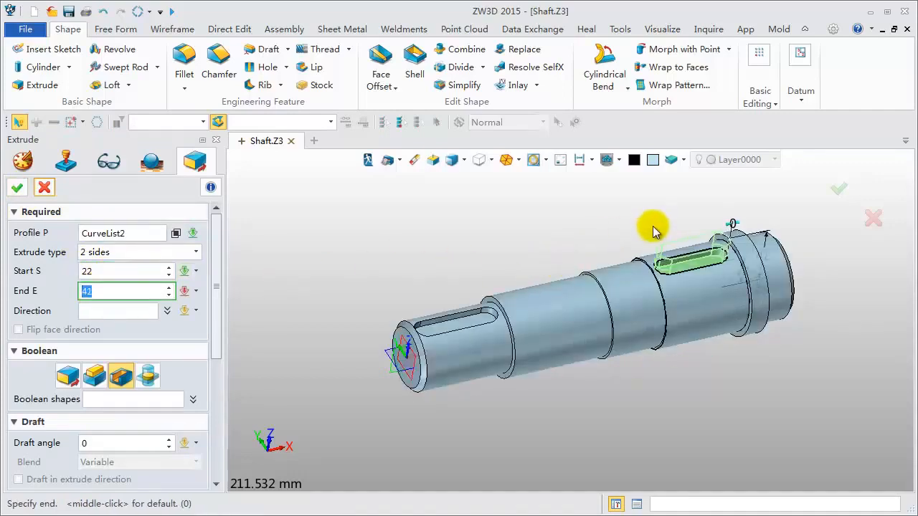
{"action": "key", "text": "Return"}
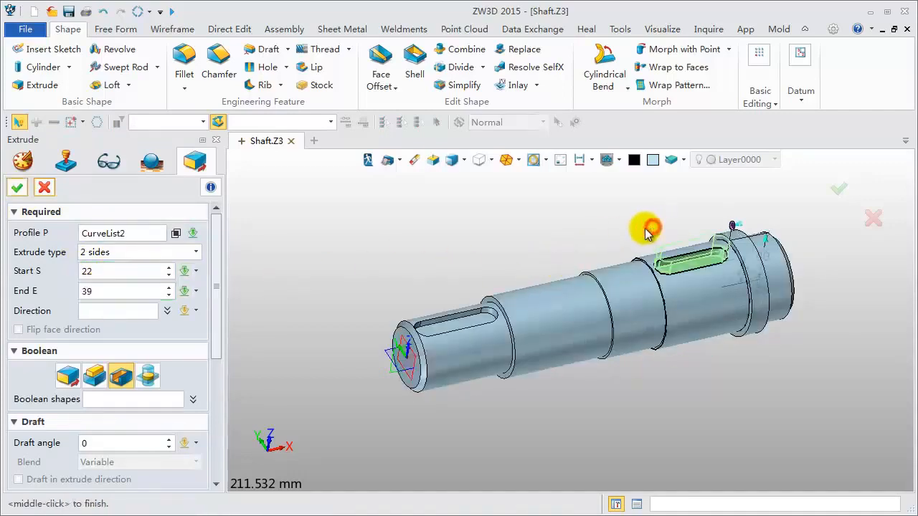
{"action": "left_click", "coordinate": [18, 188]}
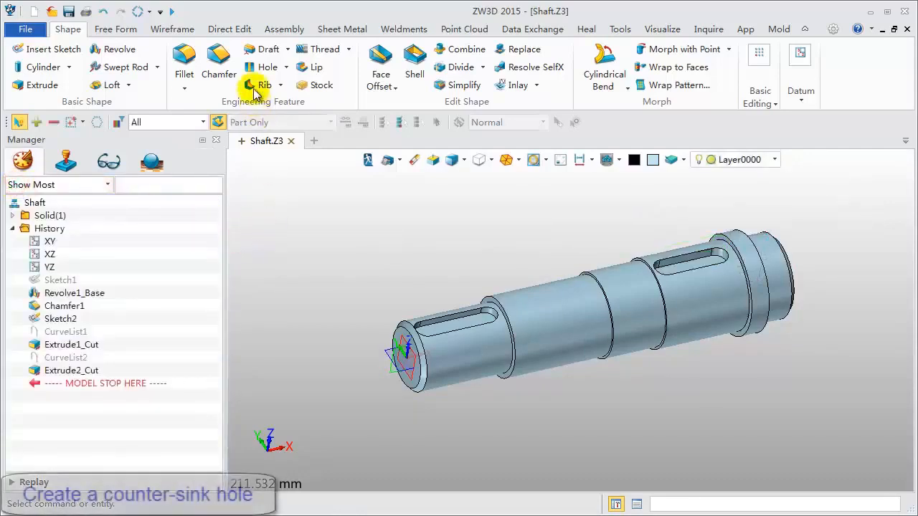
Place a general hole at the center of curvature of the shaft's left end edge and set its shape to Counter-Sink
{"action": "left_click", "coordinate": [265, 67]}
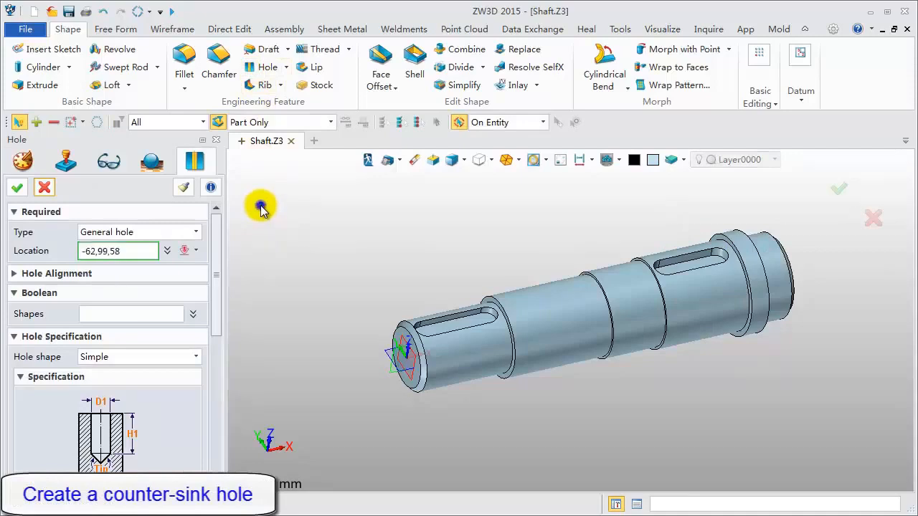
{"action": "right_click", "coordinate": [260, 206]}
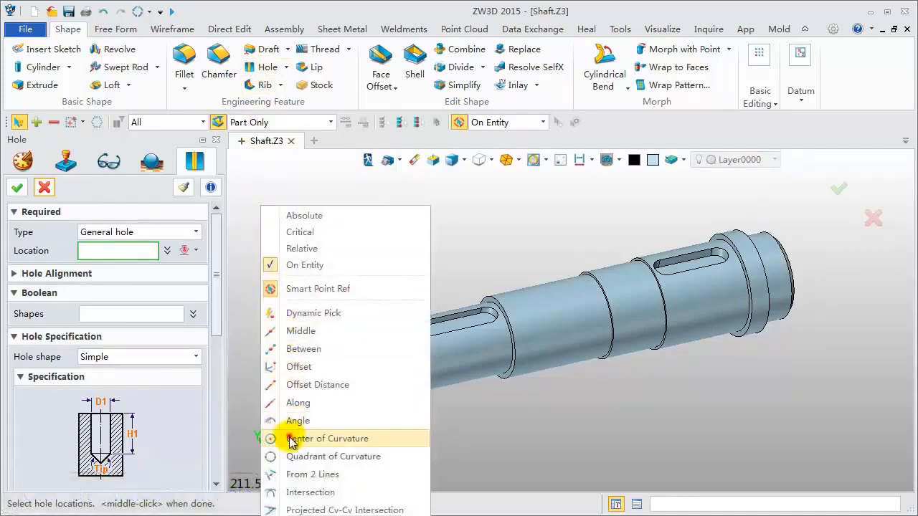
{"action": "left_click", "coordinate": [292, 439]}
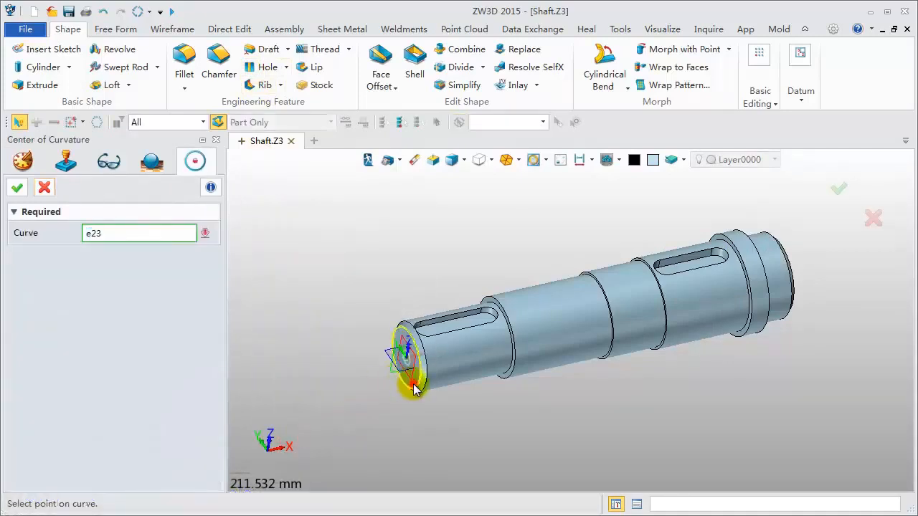
{"action": "left_click", "coordinate": [414, 387]}
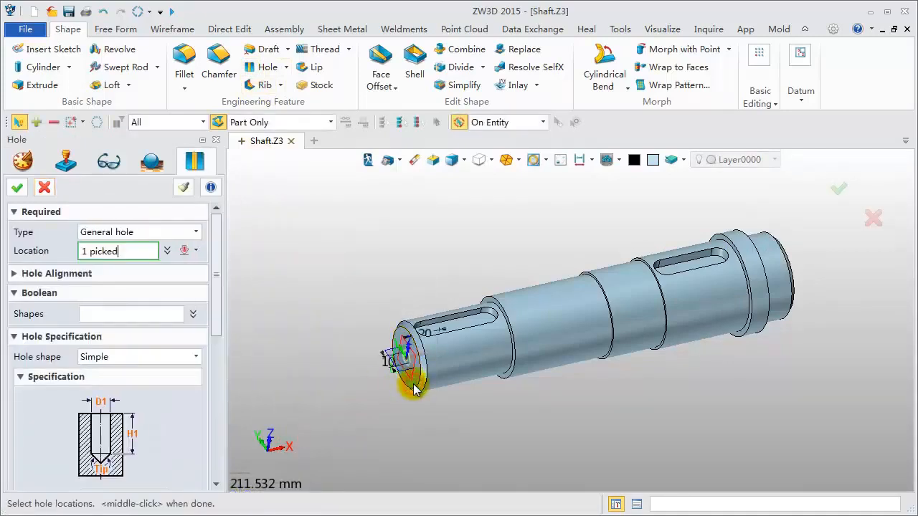
{"action": "left_click", "coordinate": [170, 356]}
{"action": "left_click", "coordinate": [134, 406]}
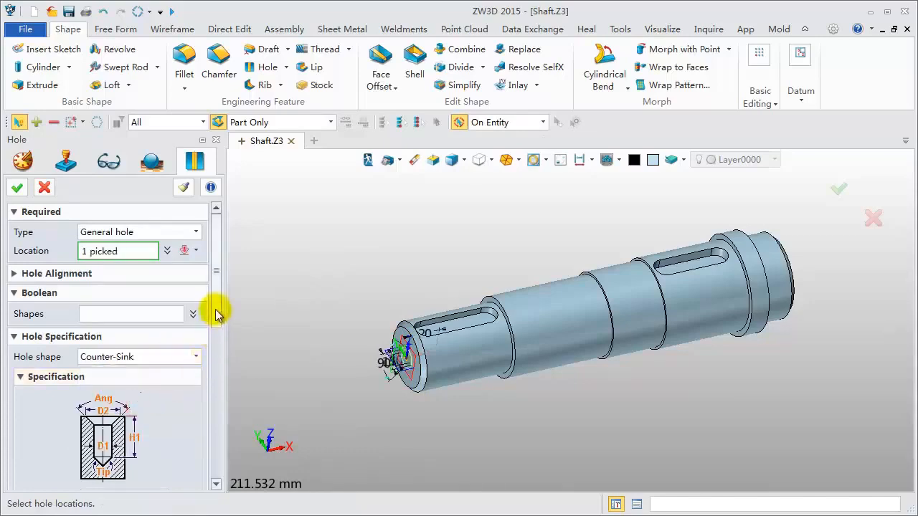
Set the countersink to D2 12.5, diameter 4, depth 11.5 and angle 60, and create the center hole
{"action": "left_click_drag", "start_coordinate": [215, 307], "coordinate": [217, 402]}
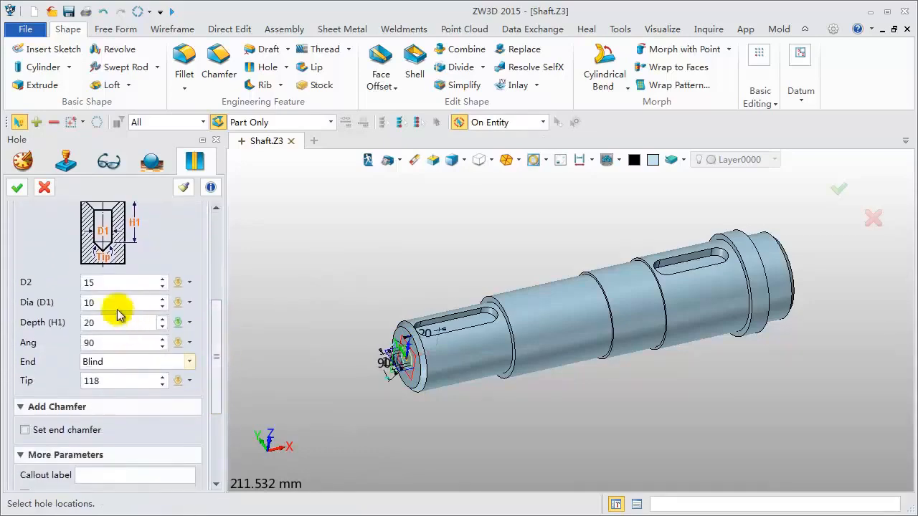
{"action": "double_click", "coordinate": [107, 282]}
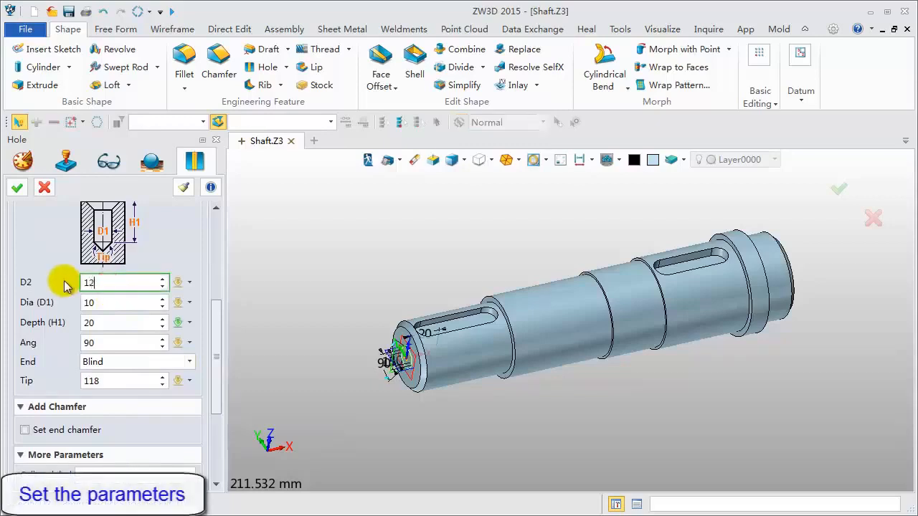
{"action": "double_click", "coordinate": [90, 303]}
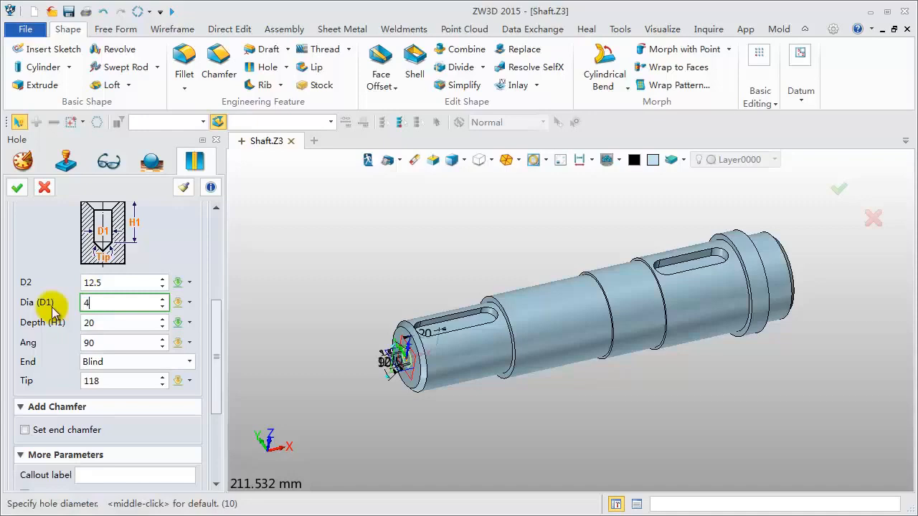
{"action": "double_click", "coordinate": [92, 325]}
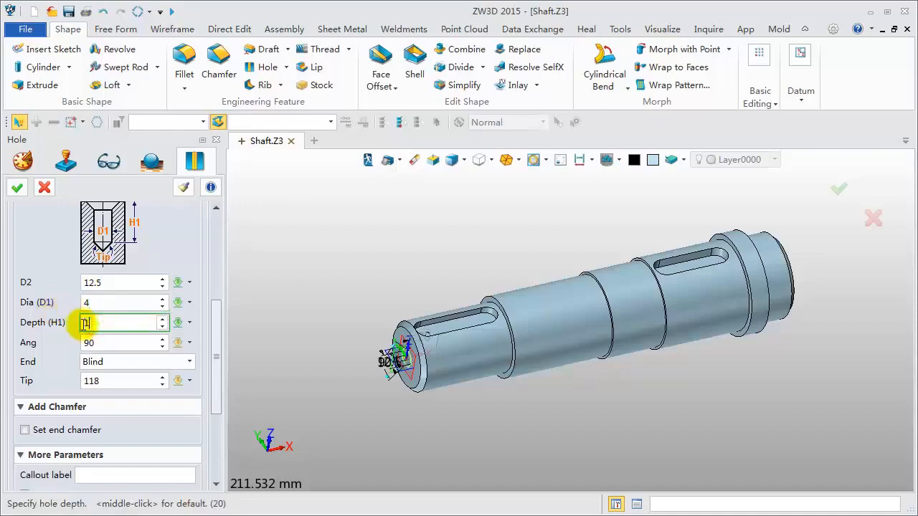
{"action": "type", "text": "11.5"}
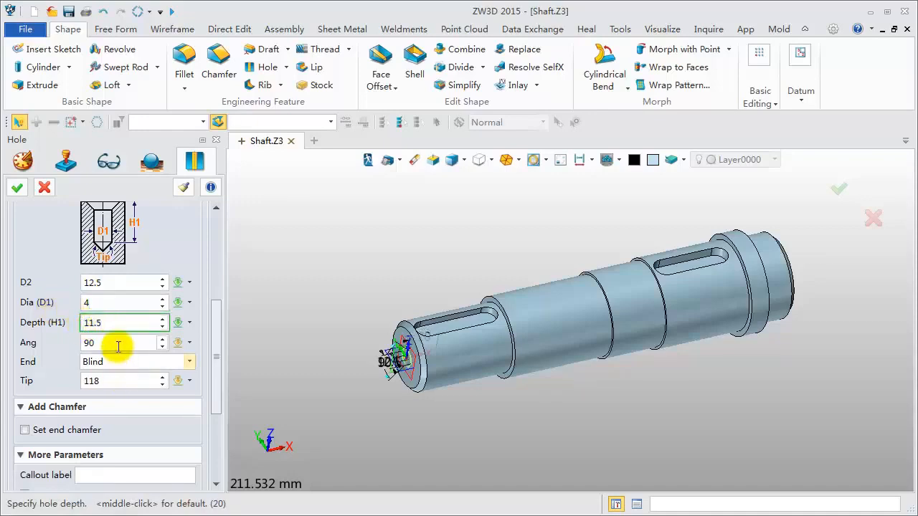
{"action": "double_click", "coordinate": [117, 344]}
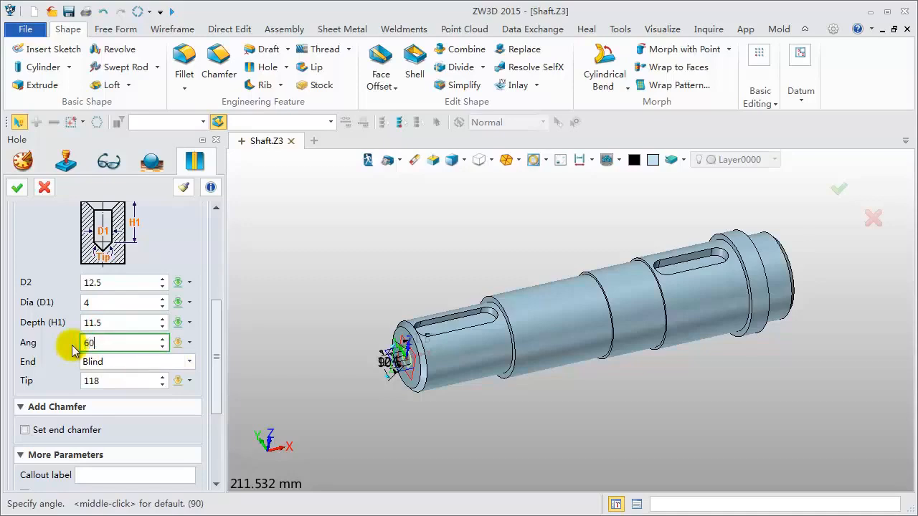
{"action": "left_click", "coordinate": [18, 190]}
Insert a sketch on the YZ datum plane at the shaft's left end, specifying its up direction
{"action": "scroll", "coordinate": [402, 352], "scroll_direction": "up", "scroll_amount": 2}
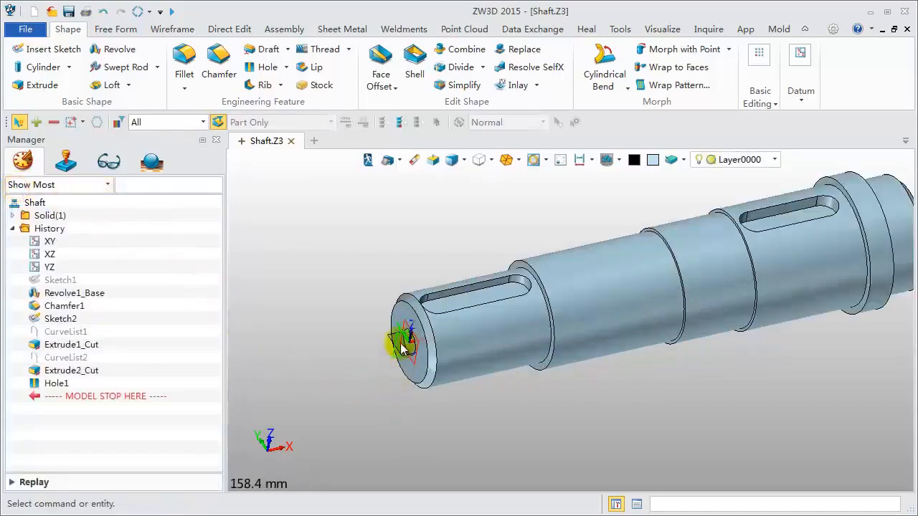
{"action": "scroll", "coordinate": [401, 348], "scroll_direction": "up", "scroll_amount": 1}
{"action": "middle_click_drag", "start_coordinate": [399, 337], "coordinate": [314, 322]}
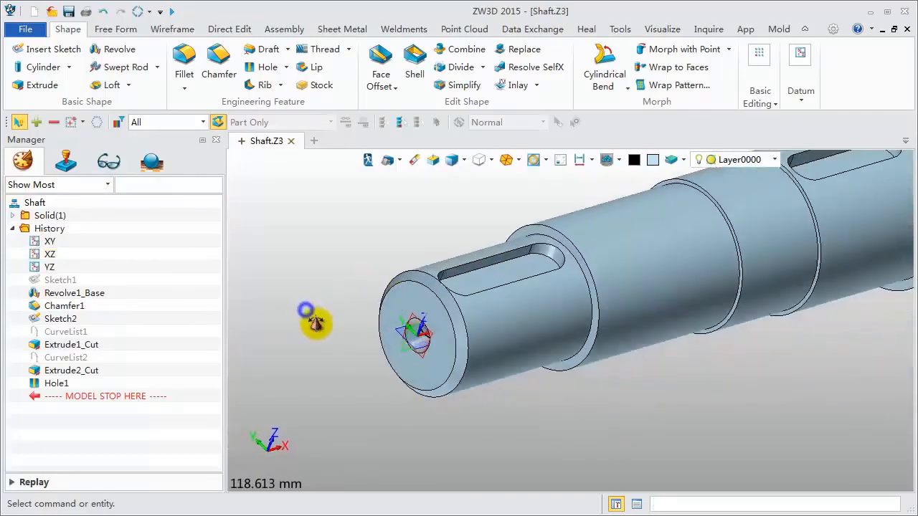
{"action": "scroll", "coordinate": [313, 326], "scroll_direction": "down", "scroll_amount": 2}
{"action": "middle_click_drag", "start_coordinate": [326, 282], "coordinate": [273, 243]}
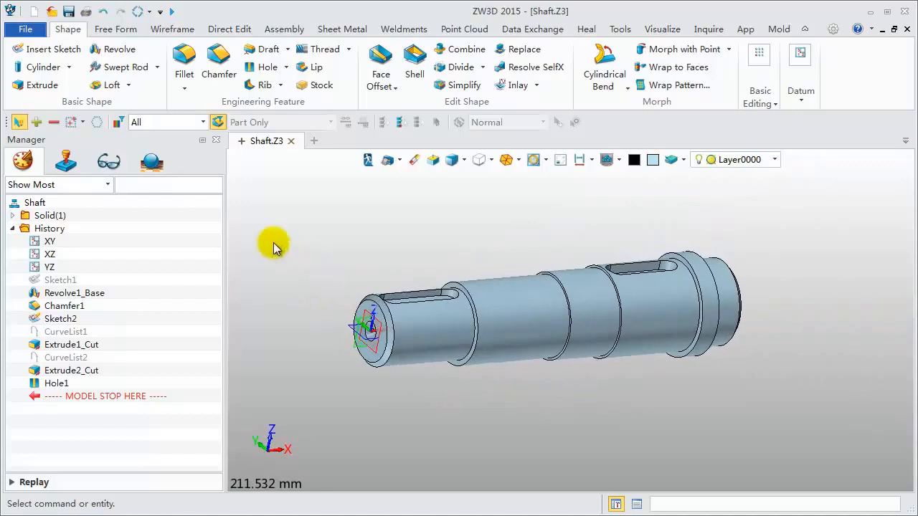
{"action": "right_click", "coordinate": [267, 176]}
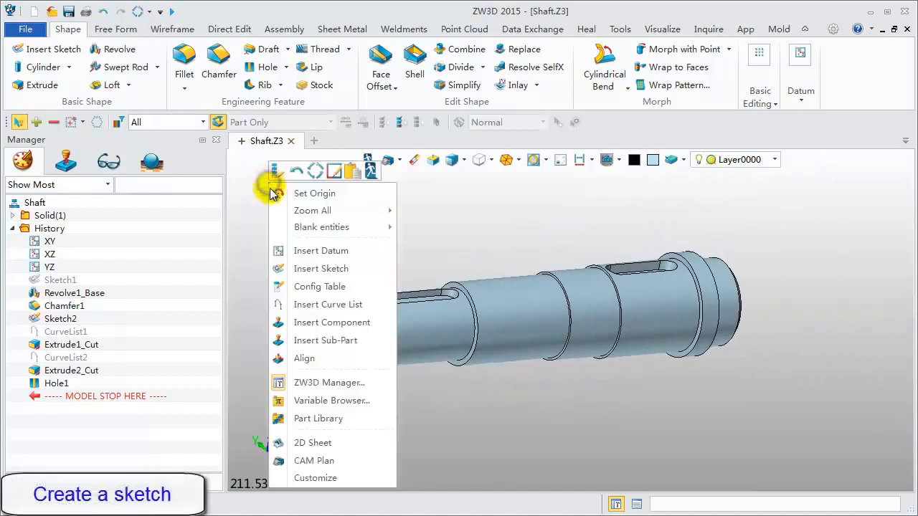
{"action": "left_click", "coordinate": [302, 271]}
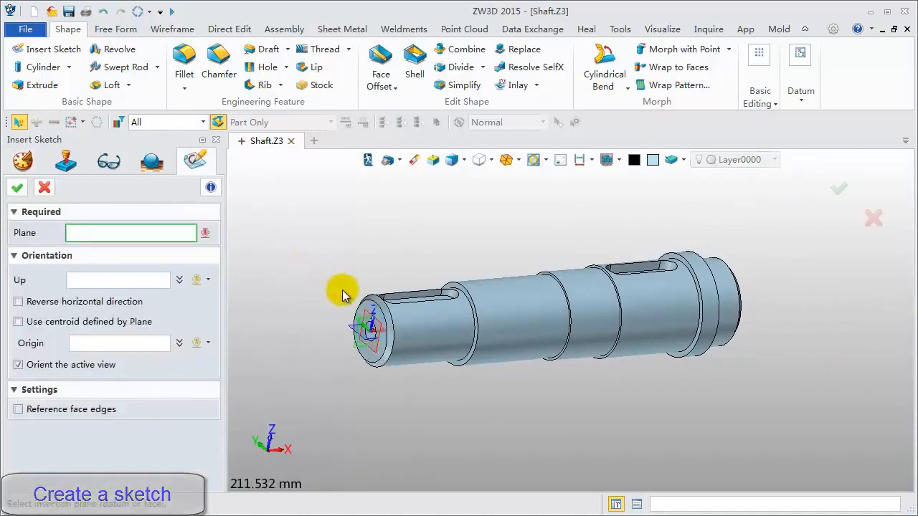
{"action": "left_click", "coordinate": [368, 315]}
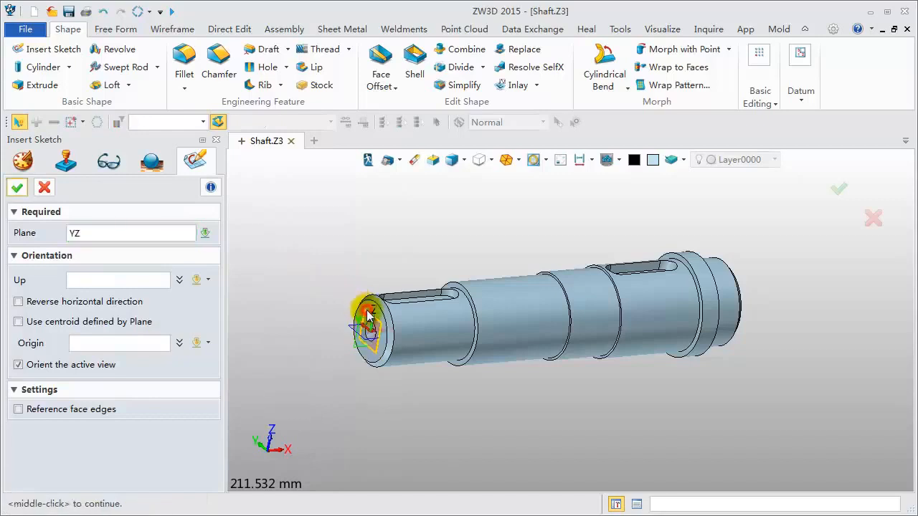
{"action": "left_click", "coordinate": [102, 281]}
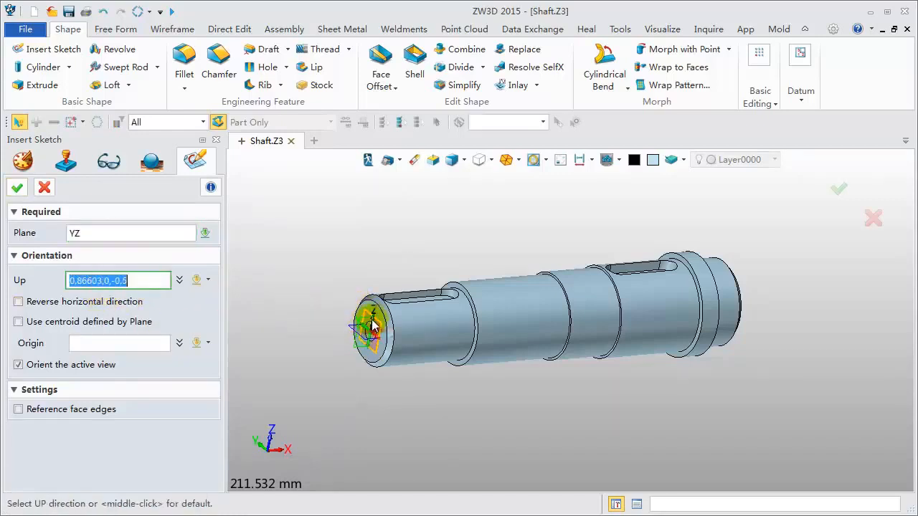
{"action": "left_click", "coordinate": [17, 187]}
Sketch a point at 0,10 above the origin and mirror it about the horizontal axis, keeping the original
{"action": "scroll", "coordinate": [461, 300], "scroll_direction": "up", "scroll_amount": 3}
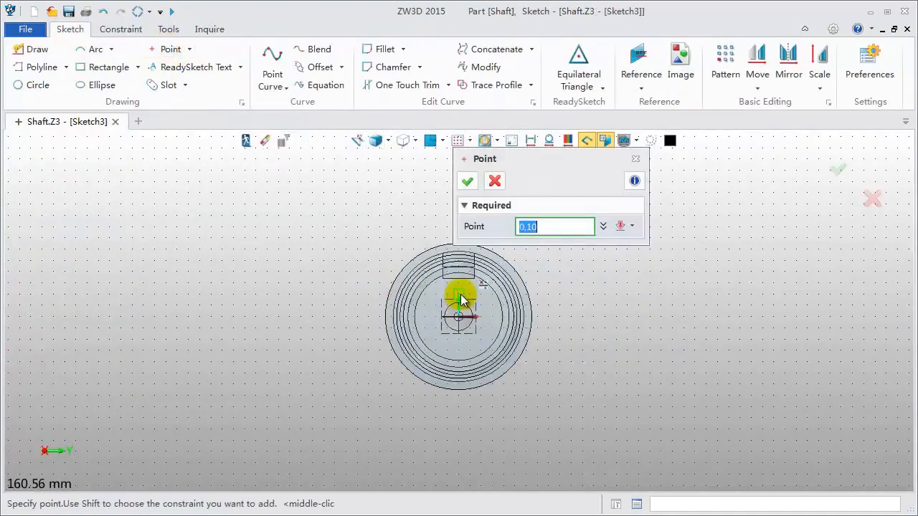
{"action": "left_click", "coordinate": [467, 181]}
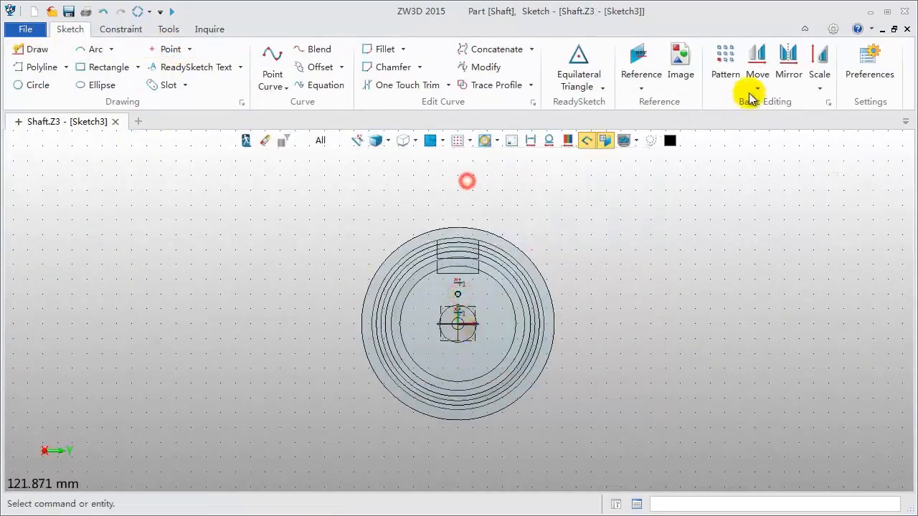
{"action": "left_click", "coordinate": [787, 64]}
{"action": "left_click", "coordinate": [459, 294]}
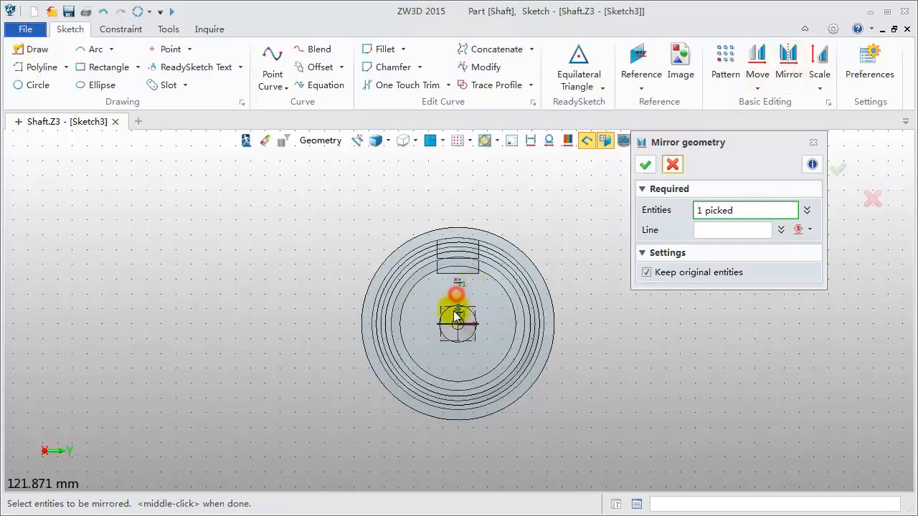
{"action": "left_click", "coordinate": [717, 229]}
{"action": "left_click", "coordinate": [468, 327]}
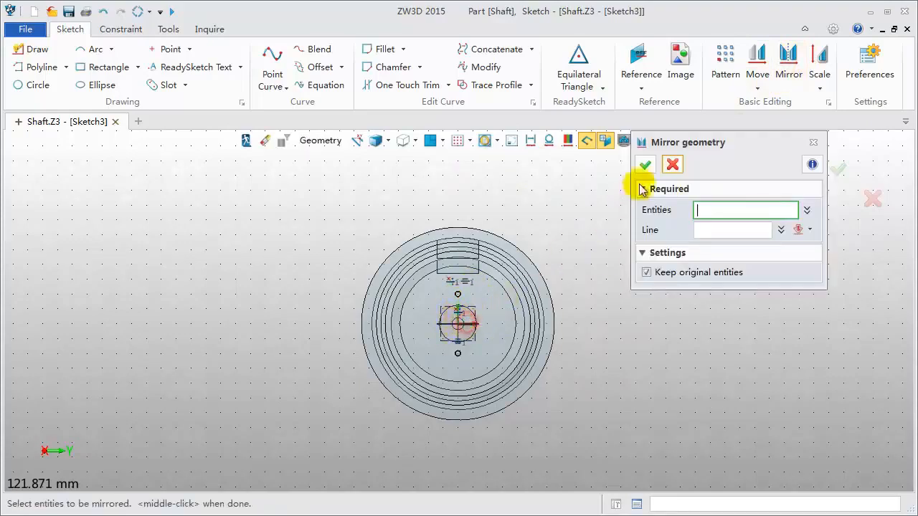
{"action": "left_click", "coordinate": [646, 166]}
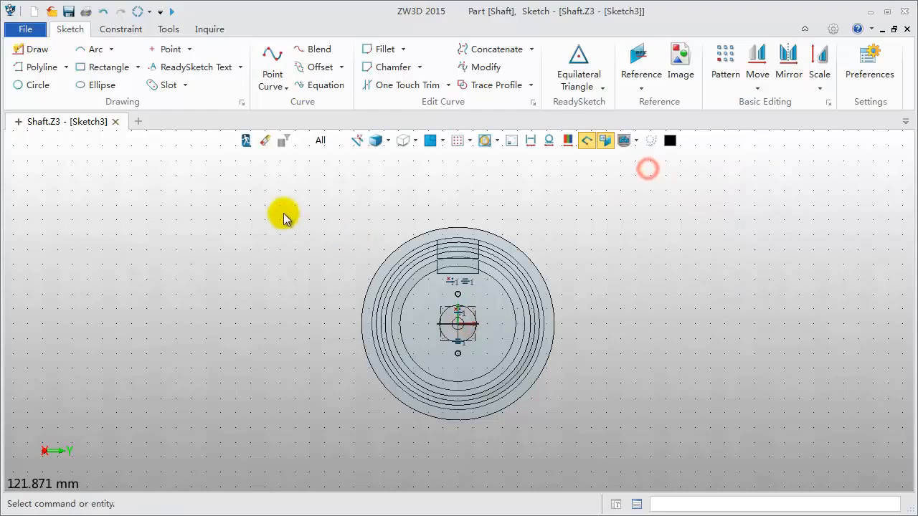
Dimension the vertical distance between the two points to 25 mm and exit the sketch
{"action": "left_click", "coordinate": [121, 27]}
{"action": "left_click", "coordinate": [414, 72]}
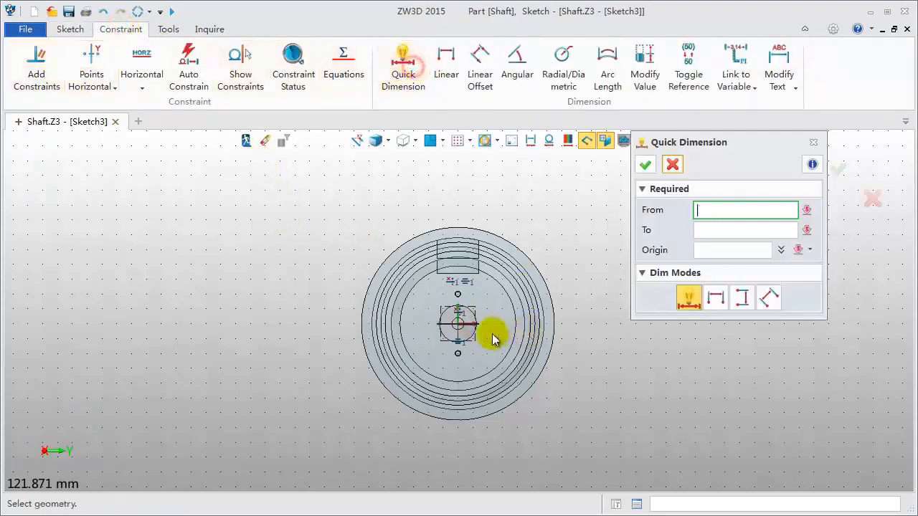
{"action": "left_click", "coordinate": [459, 294]}
{"action": "left_click", "coordinate": [457, 353]}
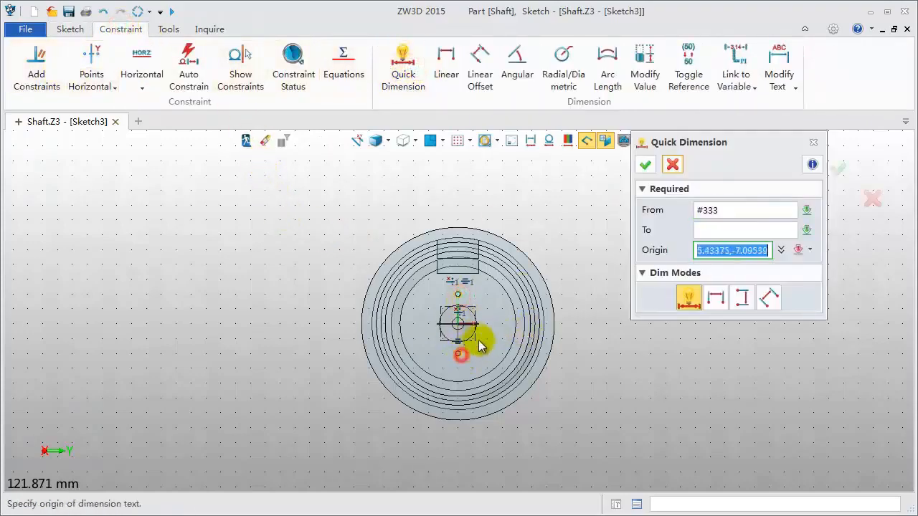
{"action": "left_click", "coordinate": [492, 321]}
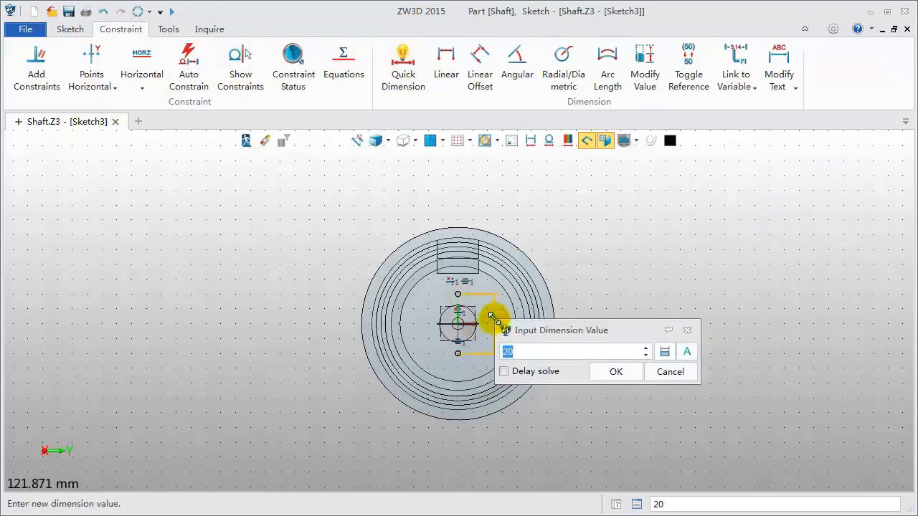
{"action": "type", "text": "25"}
{"action": "key", "text": "Return"}
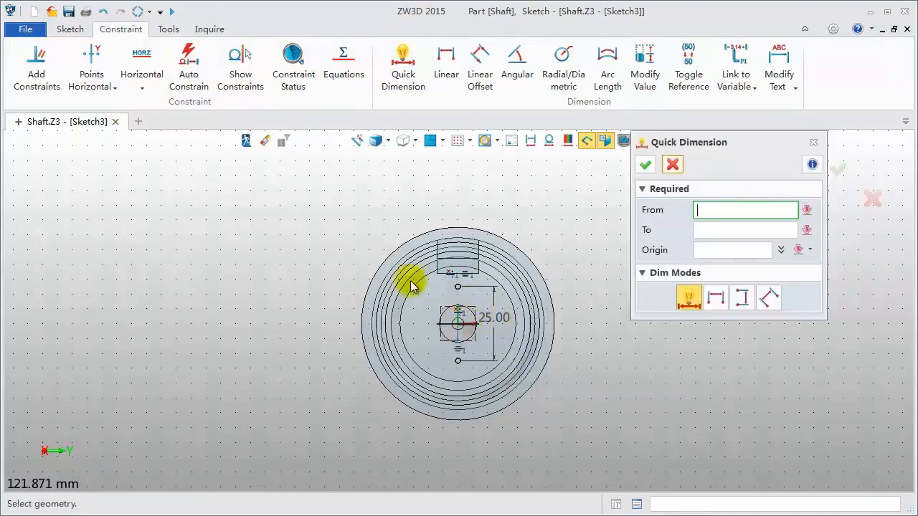
{"action": "left_click", "coordinate": [246, 142]}
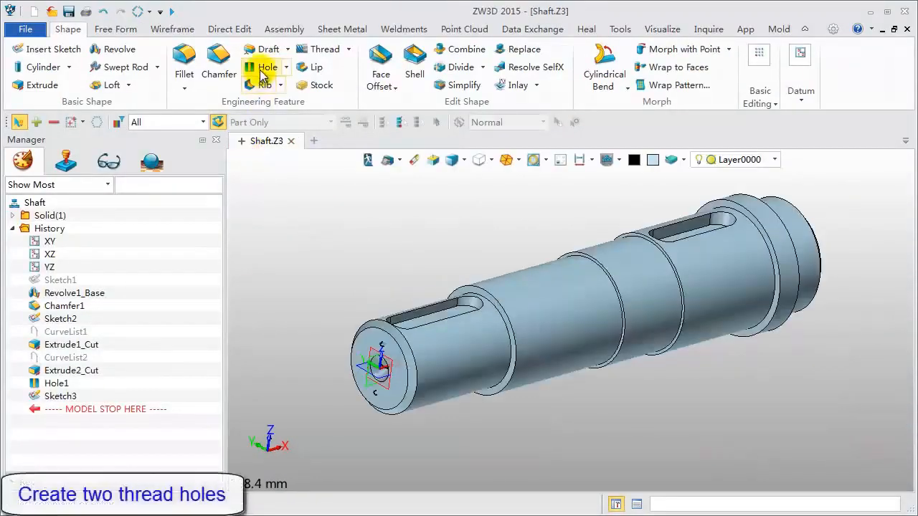
Start a thread hole feature located at the two sketched points on the shaft's end face
{"action": "left_click", "coordinate": [261, 73]}
{"action": "left_click", "coordinate": [193, 231]}
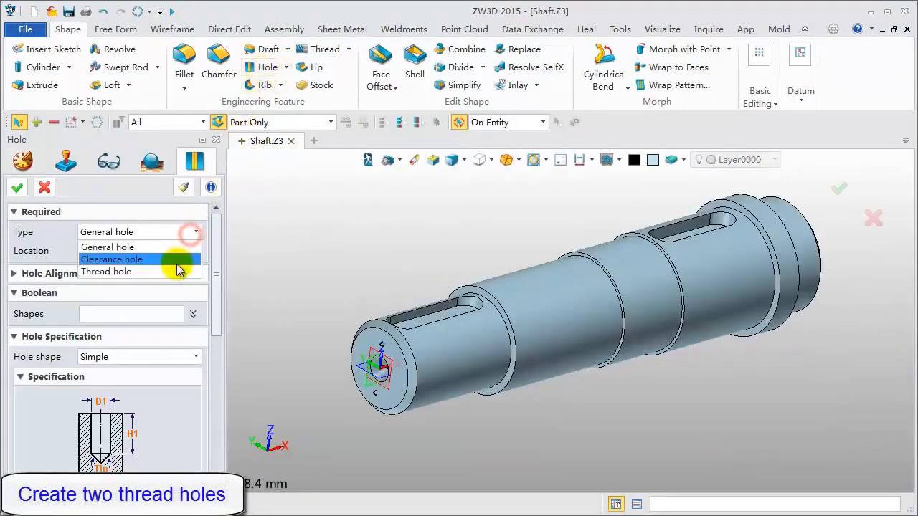
{"action": "left_click", "coordinate": [177, 272]}
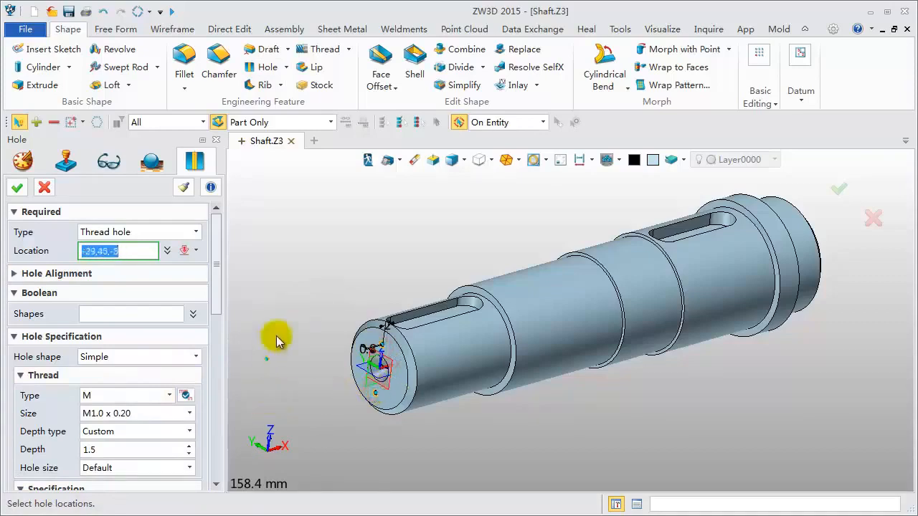
{"action": "middle_click", "coordinate": [311, 303]}
Set the thread size to M8 x 1 with the Default depth type, specify the hole depth, and create both holes
{"action": "left_click", "coordinate": [189, 414]}
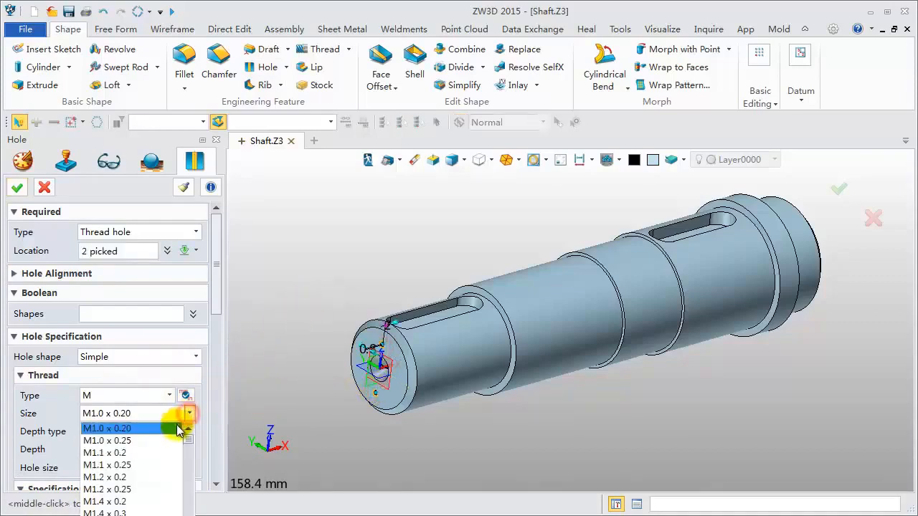
{"action": "scroll", "coordinate": [151, 462], "scroll_direction": "down", "scroll_amount": 5}
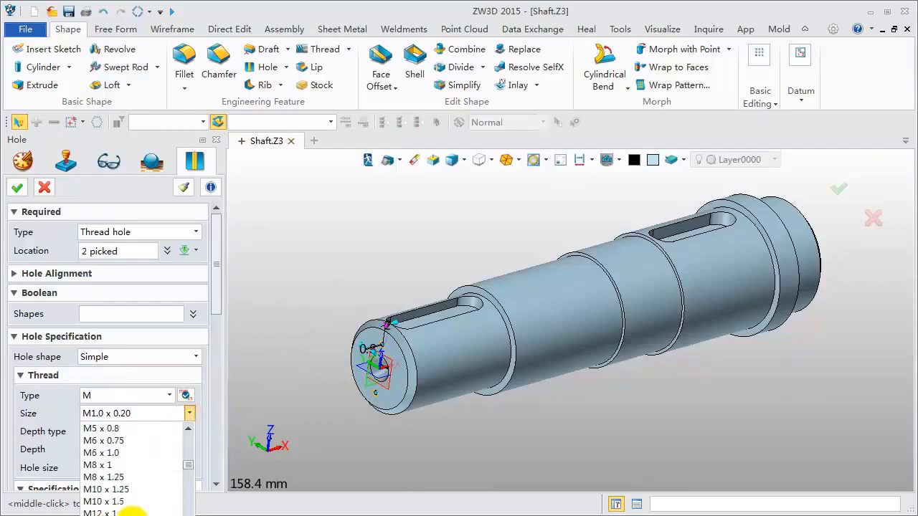
{"action": "left_click", "coordinate": [104, 465]}
{"action": "left_click", "coordinate": [133, 433]}
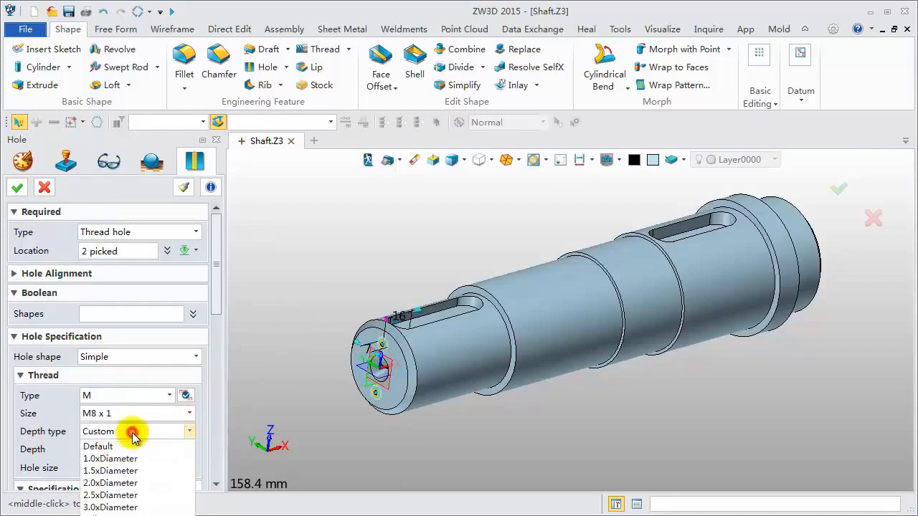
{"action": "left_click", "coordinate": [126, 446]}
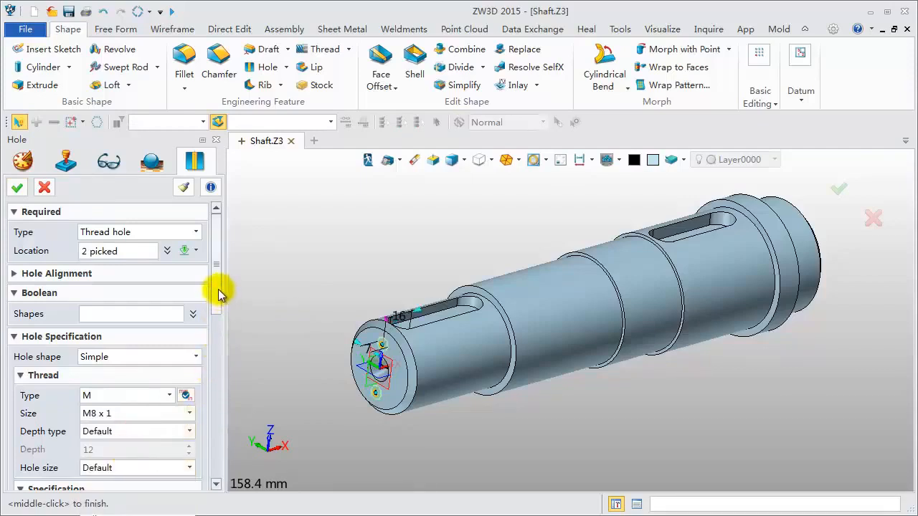
{"action": "scroll", "coordinate": [218, 294], "scroll_direction": "down", "scroll_amount": 5}
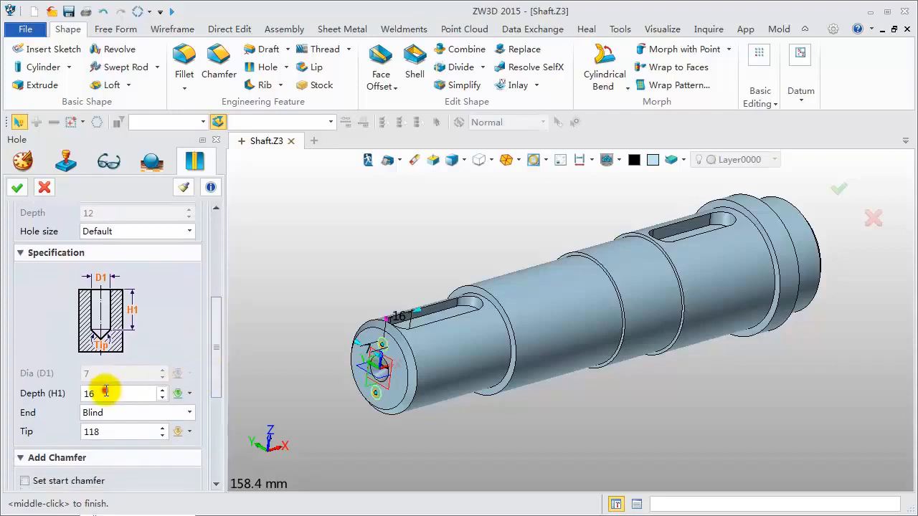
{"action": "left_click", "coordinate": [105, 391]}
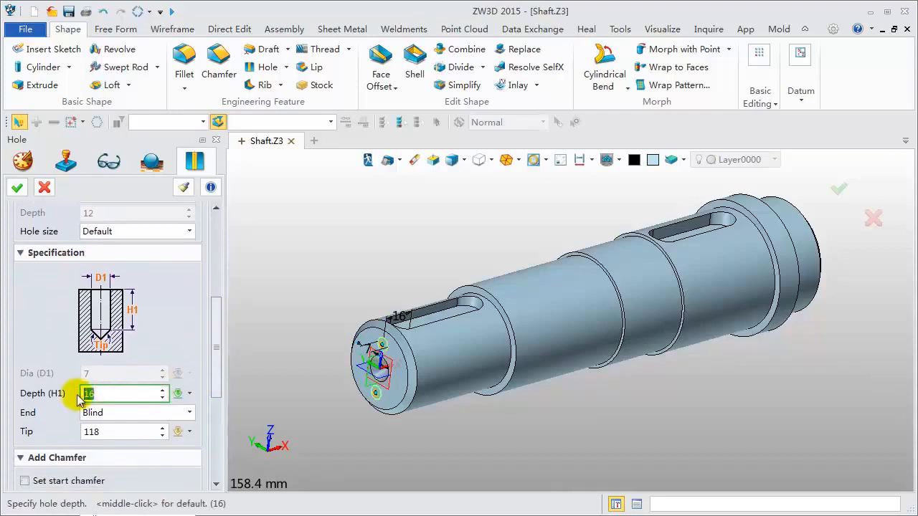
{"action": "left_click", "coordinate": [18, 187]}
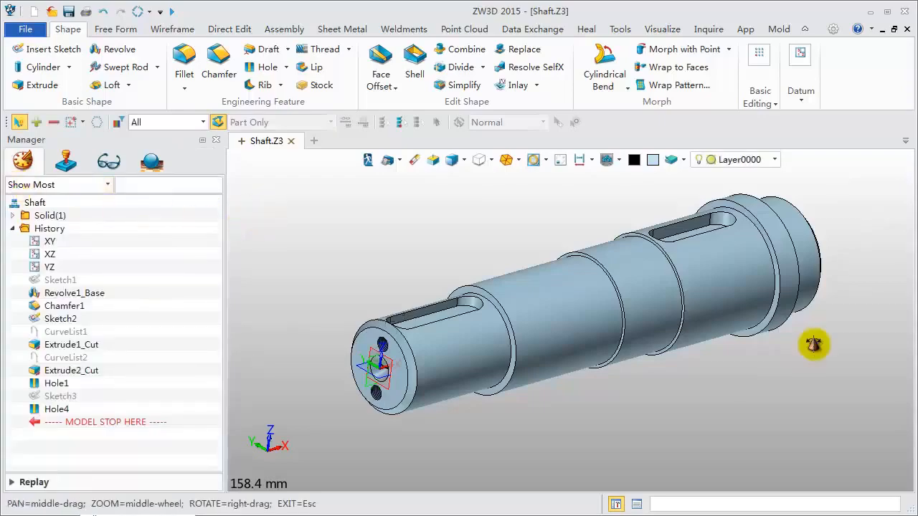
Start a general hole feature located at the center of curvature of the shaft's opposite end-face edge
{"action": "right_click_drag", "start_coordinate": [815, 345], "coordinate": [589, 342]}
{"action": "middle_click_drag", "start_coordinate": [589, 343], "coordinate": [666, 328]}
{"action": "scroll", "coordinate": [624, 345], "scroll_direction": "down", "scroll_amount": 3}
{"action": "scroll", "coordinate": [257, 335], "scroll_direction": "up", "scroll_amount": 3}
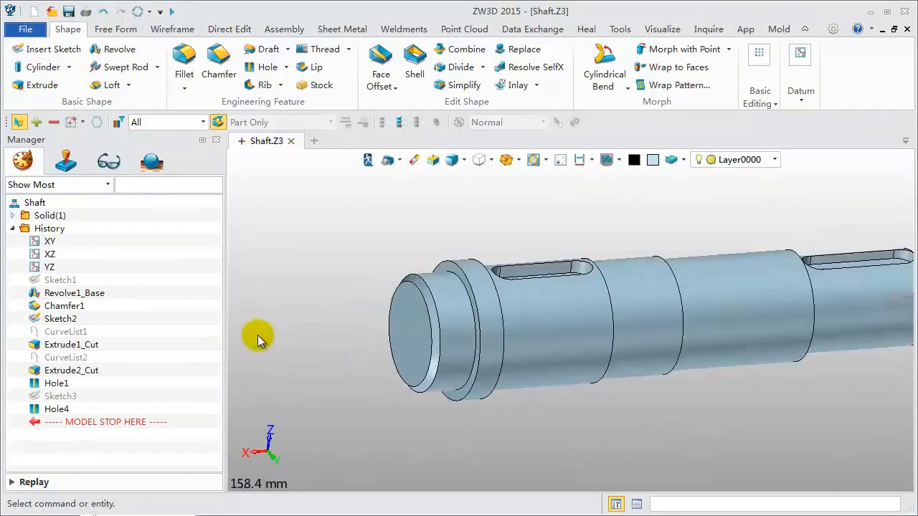
{"action": "left_click", "coordinate": [262, 67]}
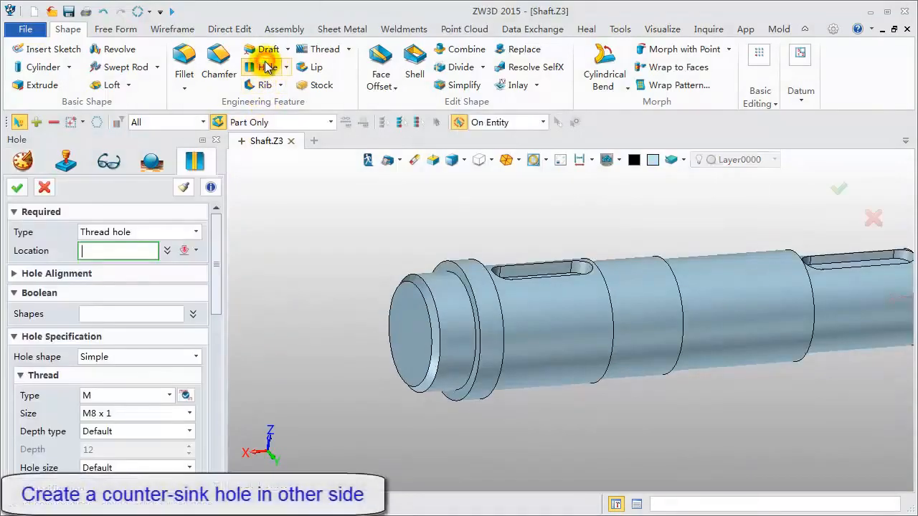
{"action": "left_click", "coordinate": [196, 235]}
{"action": "left_click", "coordinate": [180, 247]}
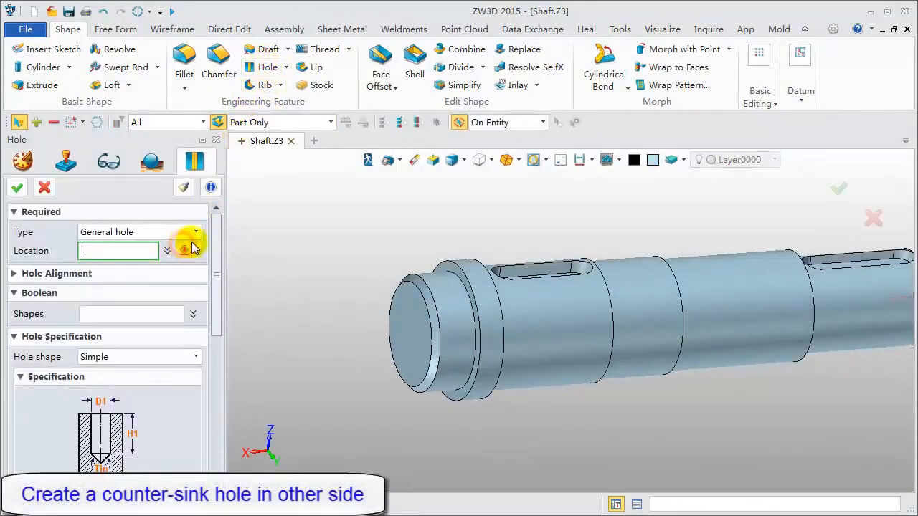
{"action": "right_click", "coordinate": [337, 202]}
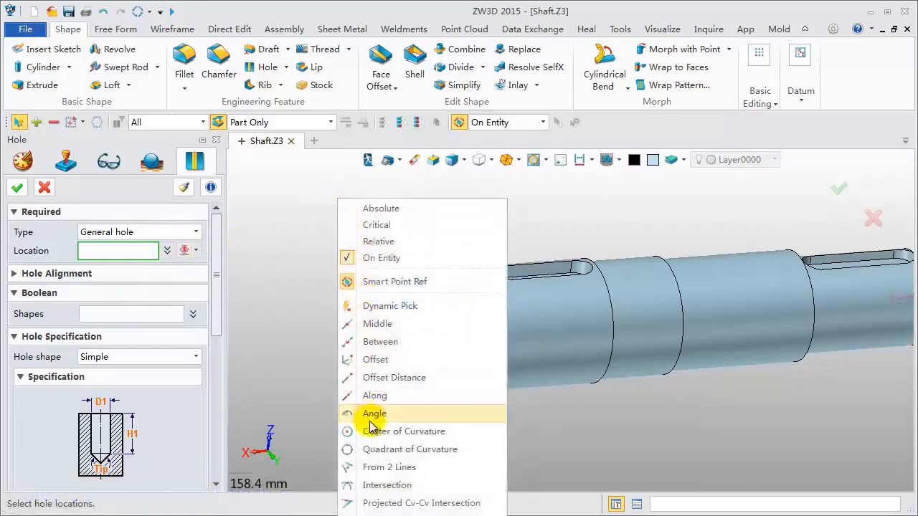
{"action": "left_click", "coordinate": [366, 372]}
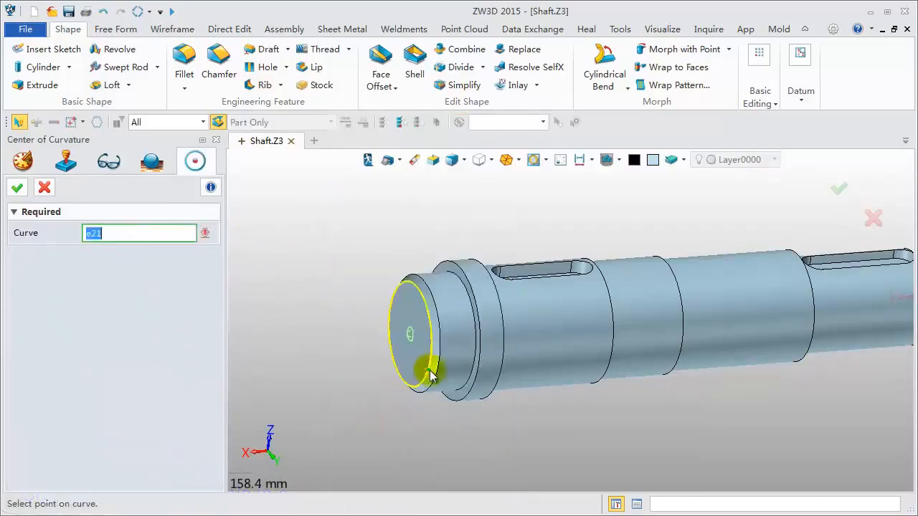
{"action": "left_click", "coordinate": [431, 373]}
{"action": "middle_click", "coordinate": [340, 324]}
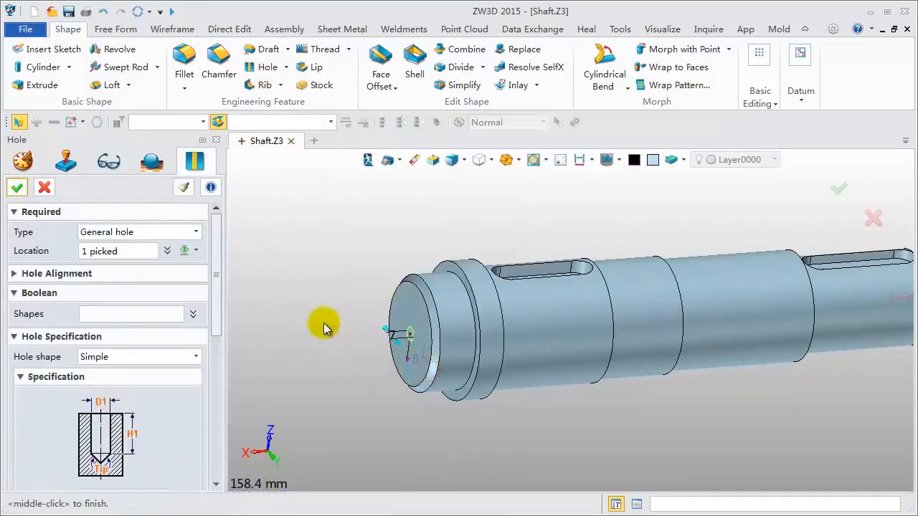
Set the hole shape to Counter-Sink with diameter D1 8.75 mm and depth H1 11.5 mm, and create the hole
{"action": "left_click", "coordinate": [196, 357]}
{"action": "left_click", "coordinate": [167, 408]}
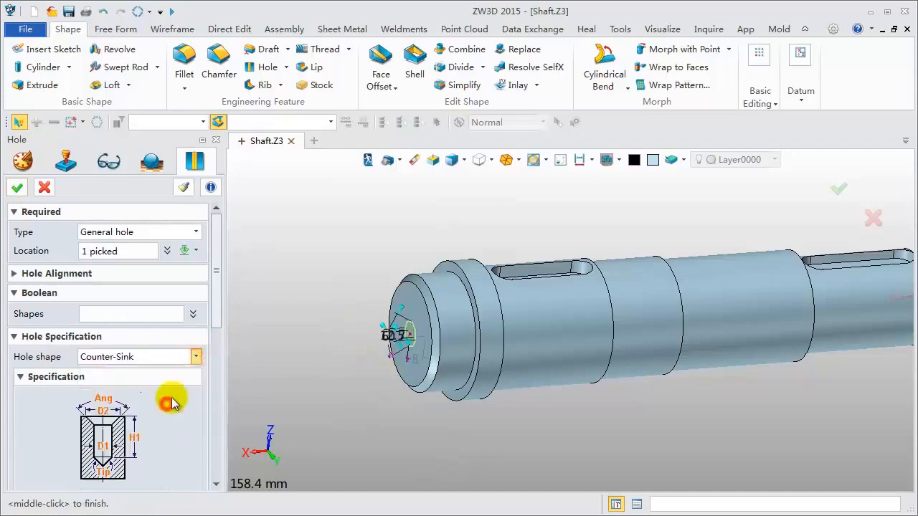
{"action": "scroll", "coordinate": [215, 344], "scroll_direction": "down", "scroll_amount": 5}
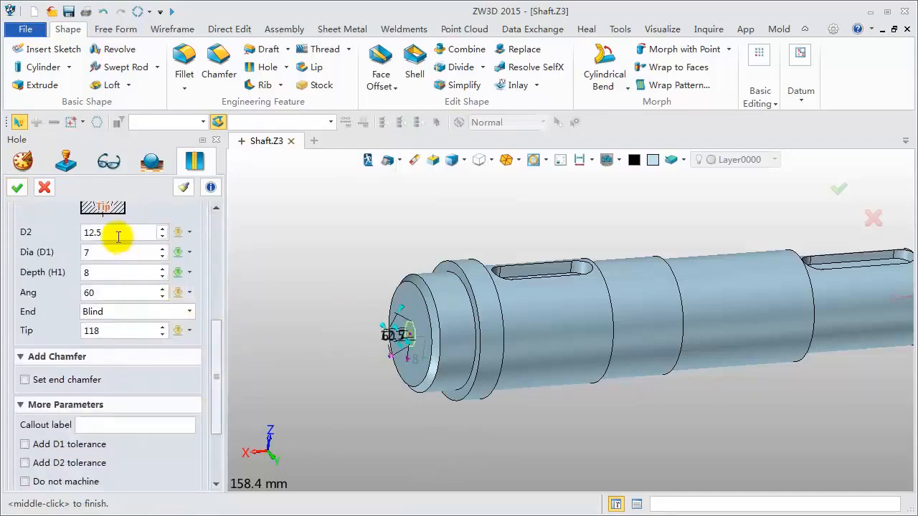
{"action": "left_click", "coordinate": [107, 253]}
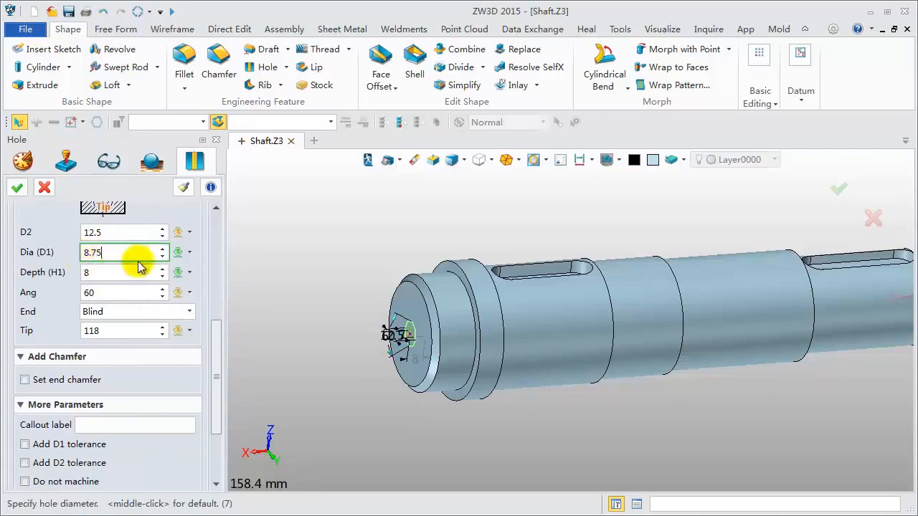
{"action": "left_click", "coordinate": [110, 277]}
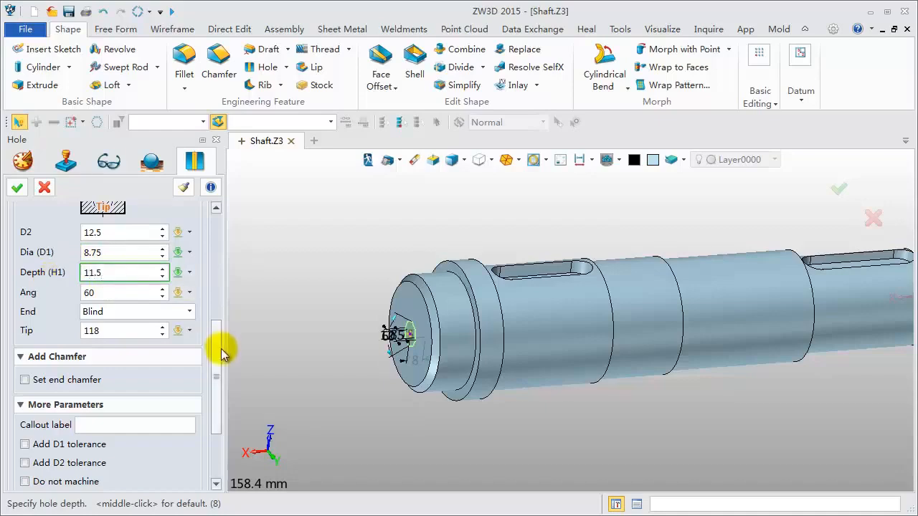
{"action": "scroll", "coordinate": [220, 345], "scroll_direction": "up", "scroll_amount": 3}
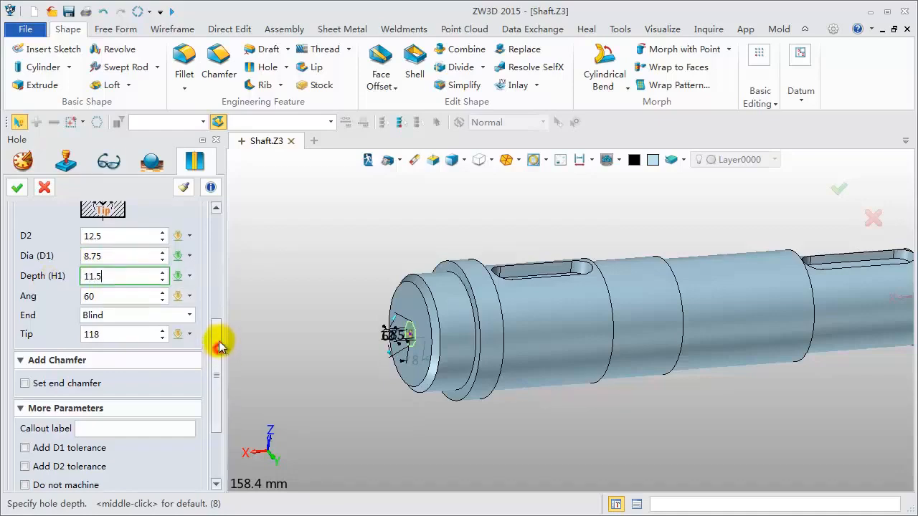
{"action": "left_click", "coordinate": [17, 188]}
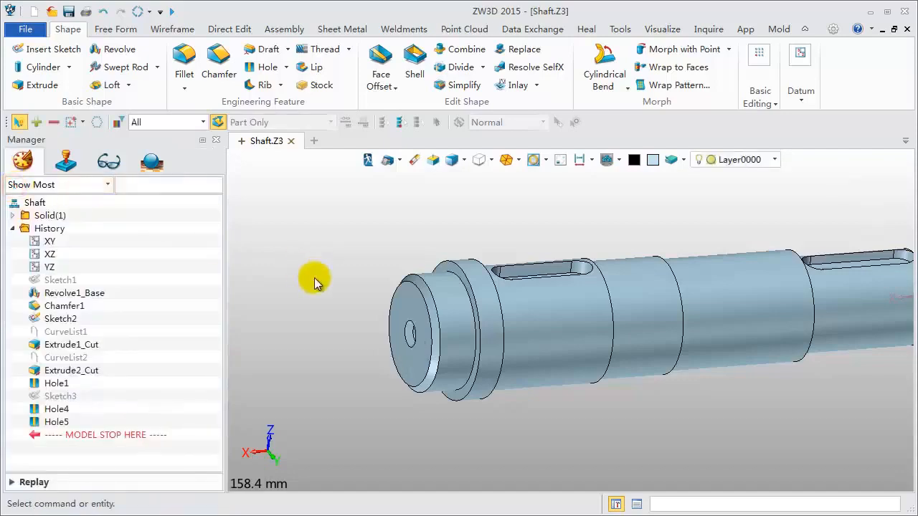
{"action": "scroll", "coordinate": [326, 287], "scroll_direction": "down", "scroll_amount": 3}
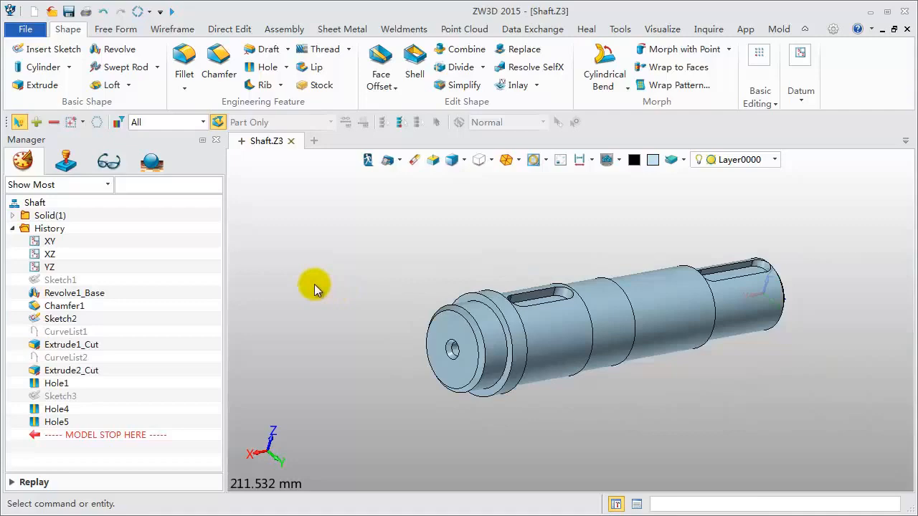
{"action": "key", "text": "ctrl+r"}
{"action": "left_click", "coordinate": [615, 298]}
{"action": "right_click_drag", "start_coordinate": [358, 289], "coordinate": [639, 322]}
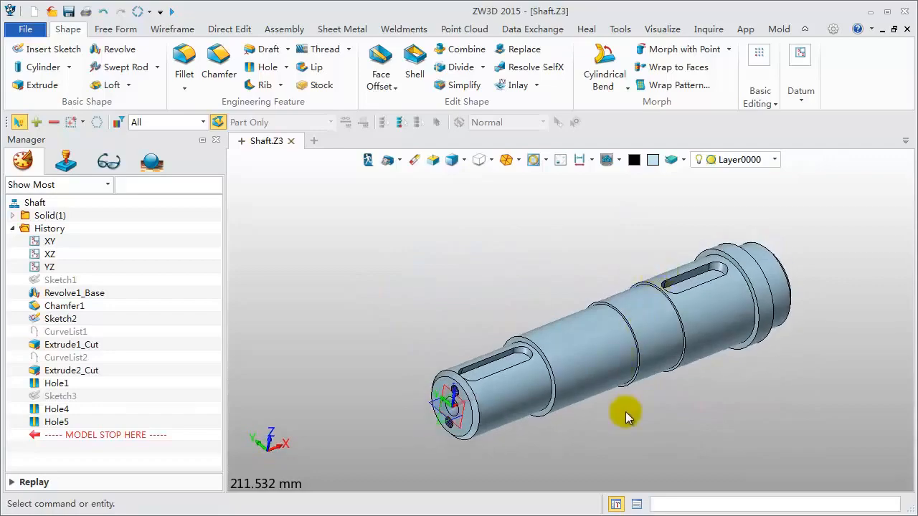